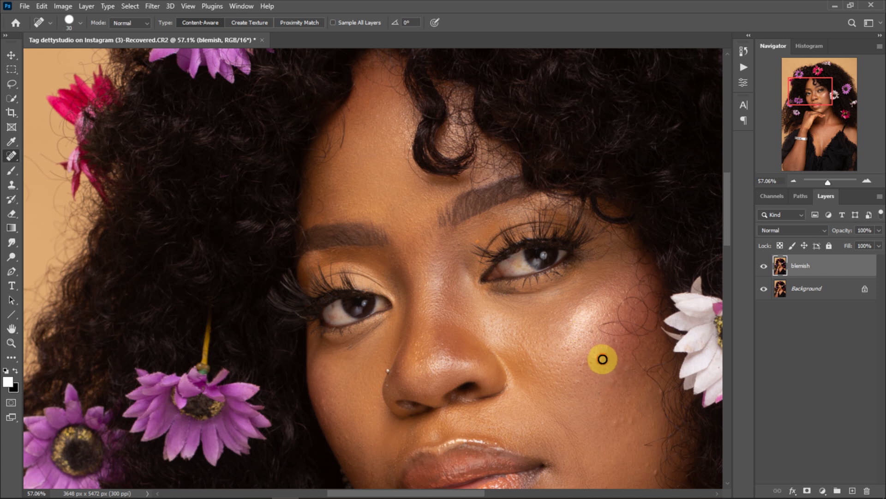
Remove the blemishes and stray hairs on the cheek beside the white flower, using a 30 px Spot Healing Brush on the blemish layer.
click(598, 356)
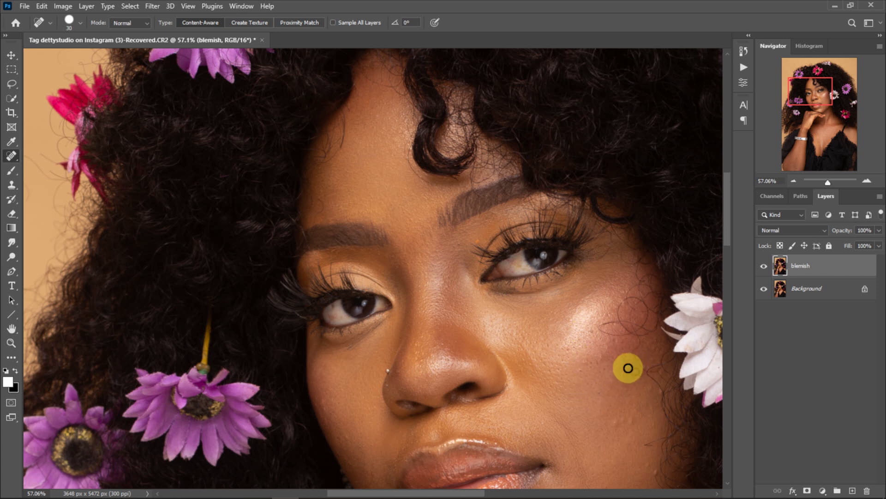
click(657, 392)
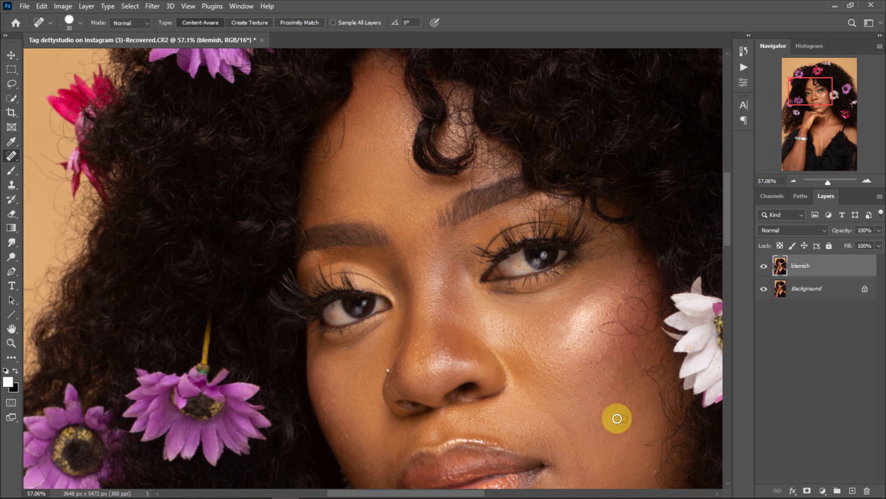
click(643, 412)
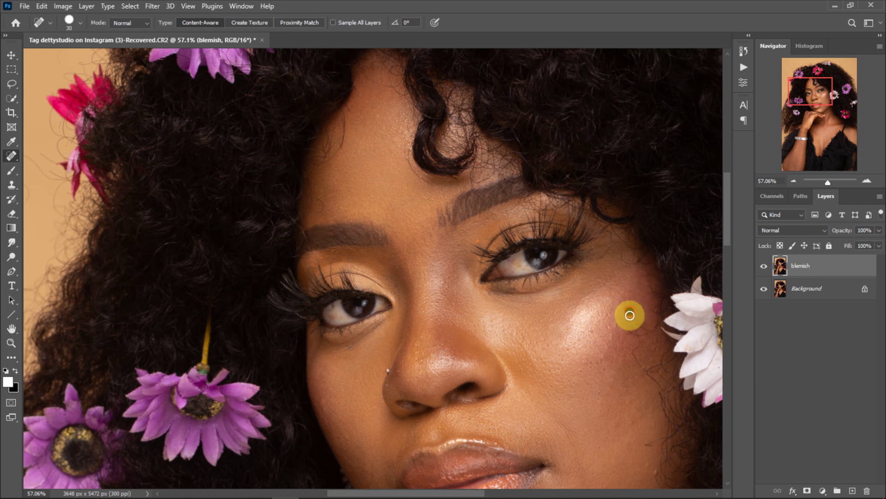
drag(636, 355, 659, 380)
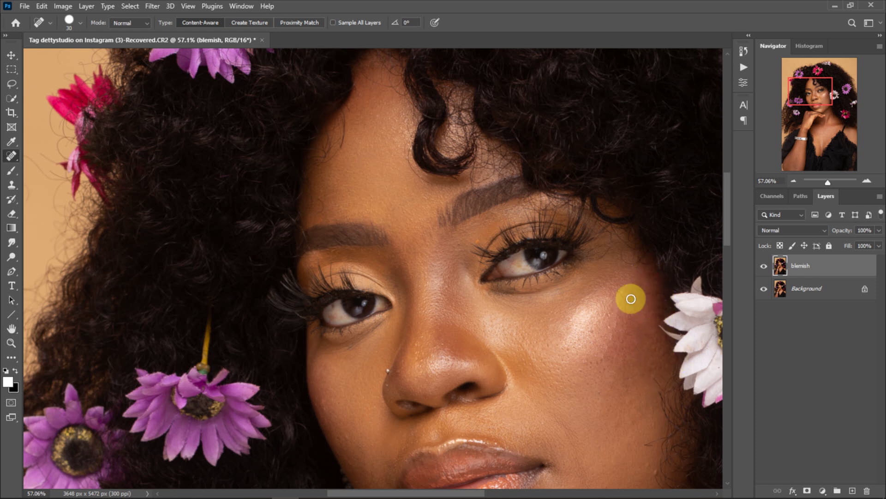
Heal the marks and stray hairs on the lower cheek and jawline below the white flower.
scroll(661, 235, down, 5)
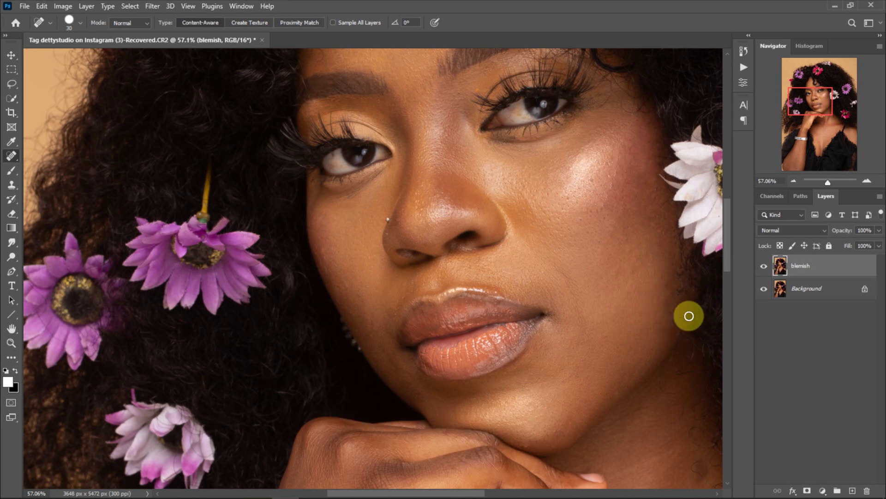
click(672, 285)
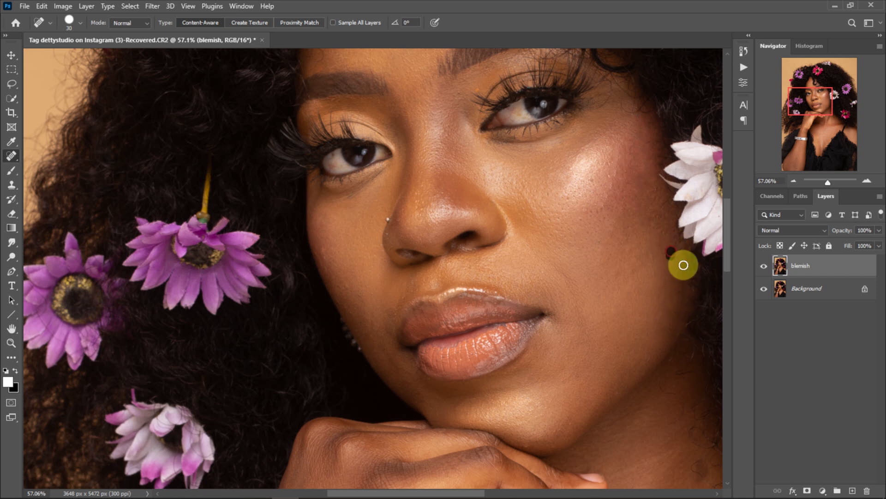
click(651, 298)
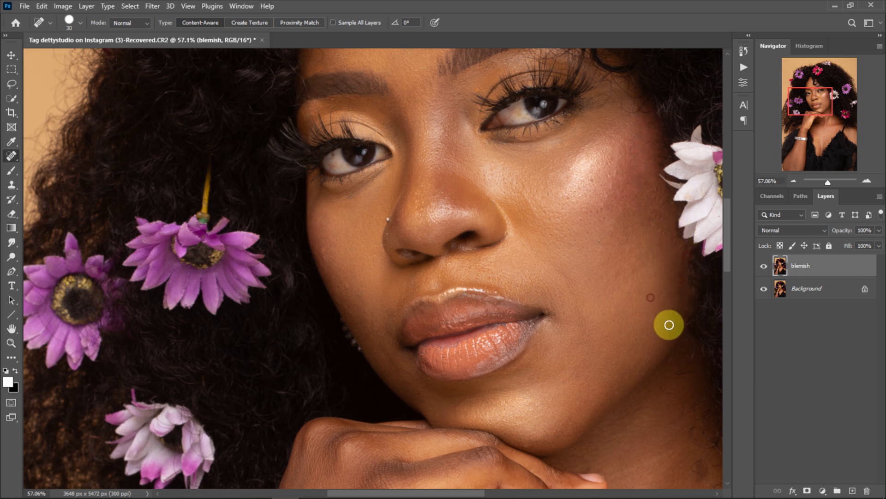
Heal the stray hairs beside the outer corner of the eye near the white flower and along the forehead hairline.
drag(729, 210, 728, 184)
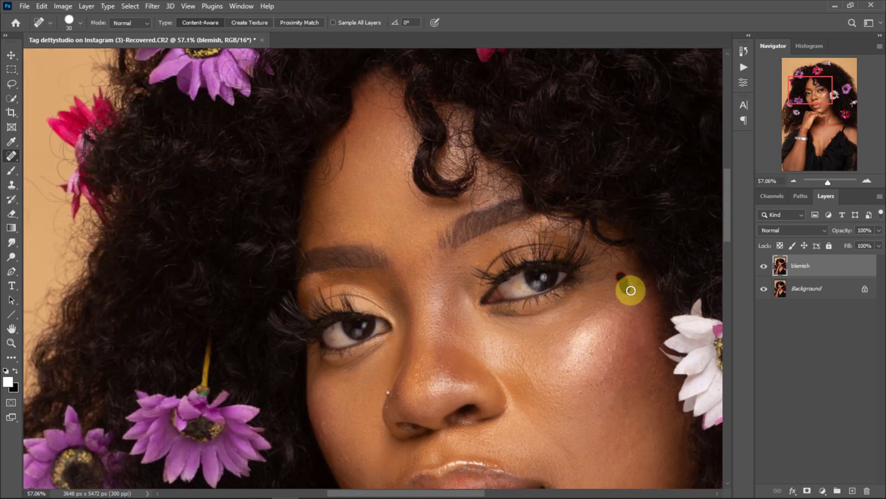
click(644, 267)
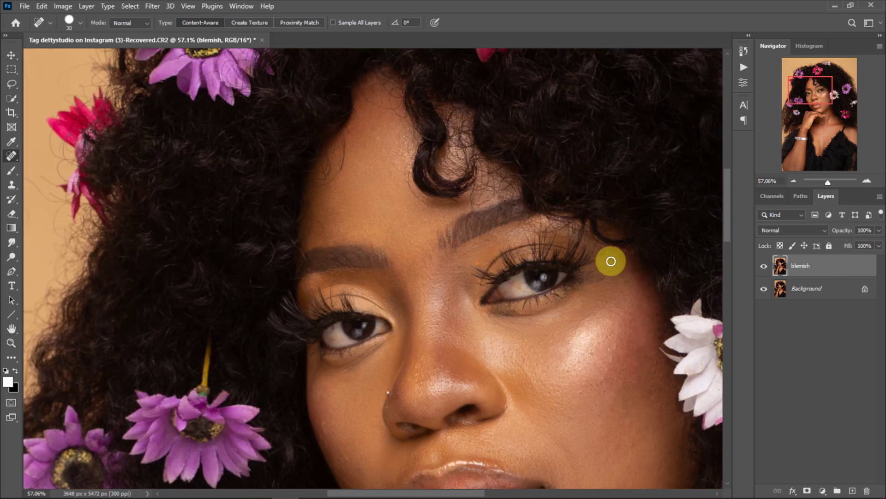
click(597, 248)
click(636, 280)
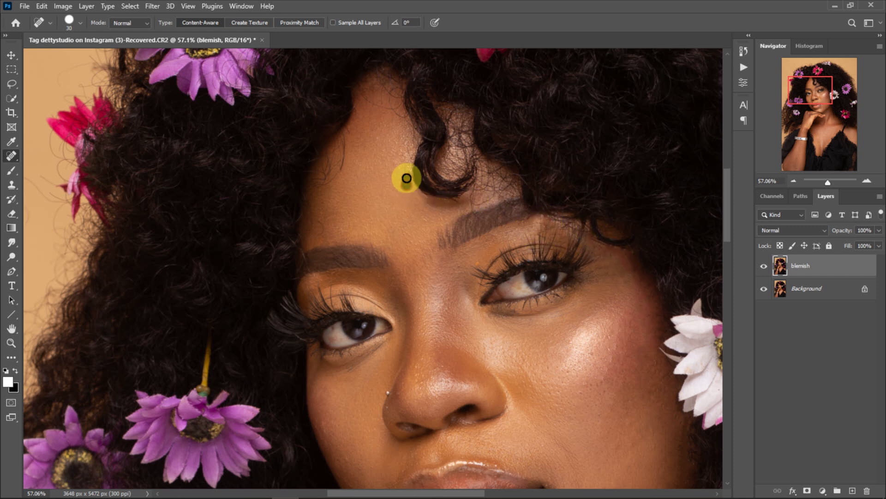
drag(340, 178, 347, 148)
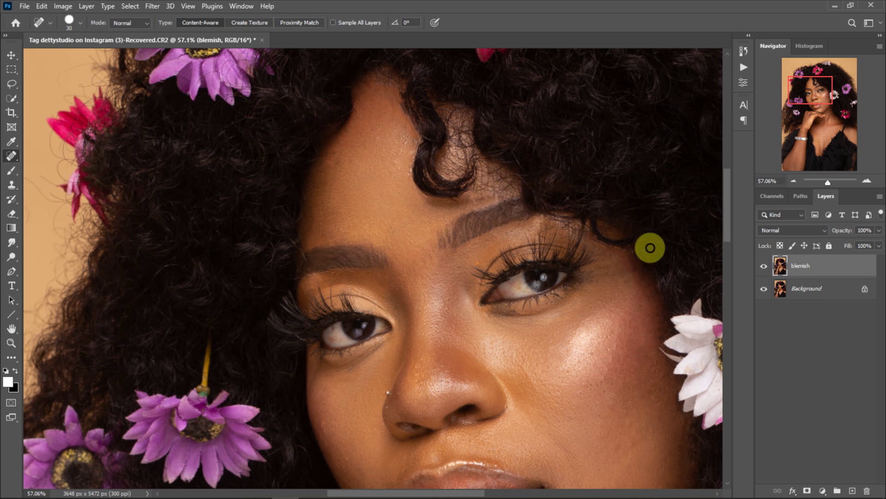
Heal the dark spot on the neck beside the hair.
drag(728, 211, 730, 228)
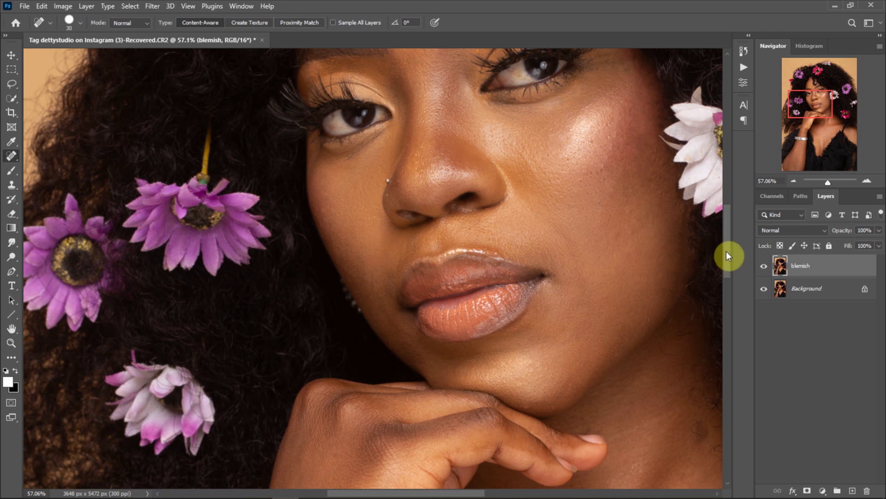
scroll(728, 277, down, 3)
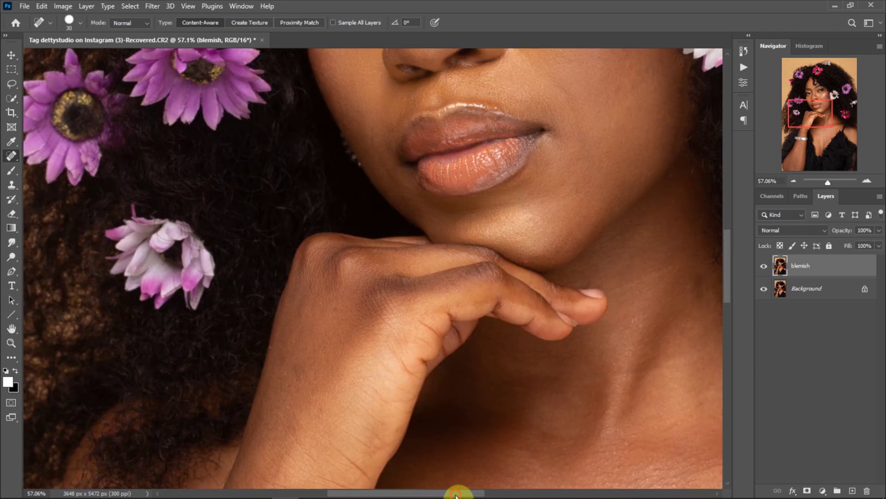
drag(459, 493, 494, 493)
mouse_move(580, 319)
mouse_down()
mouse_move(568, 306)
mouse_move(591, 318)
mouse_move(583, 318)
mouse_up()
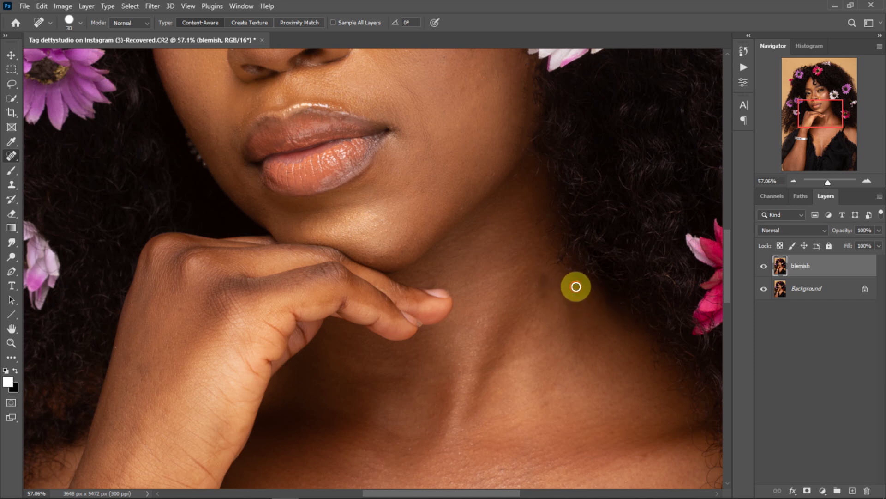
Enlarge the Spot Healing Brush to 45 px and heal the skin on the raised hand.
mouse_move(727, 270)
mouse_down()
mouse_move(728, 320)
mouse_move(727, 262)
mouse_move(735, 309)
mouse_up()
scroll(291, 274, down, 5)
key(bracketright)
key(bracketright)
key(bracketright)
click(249, 191)
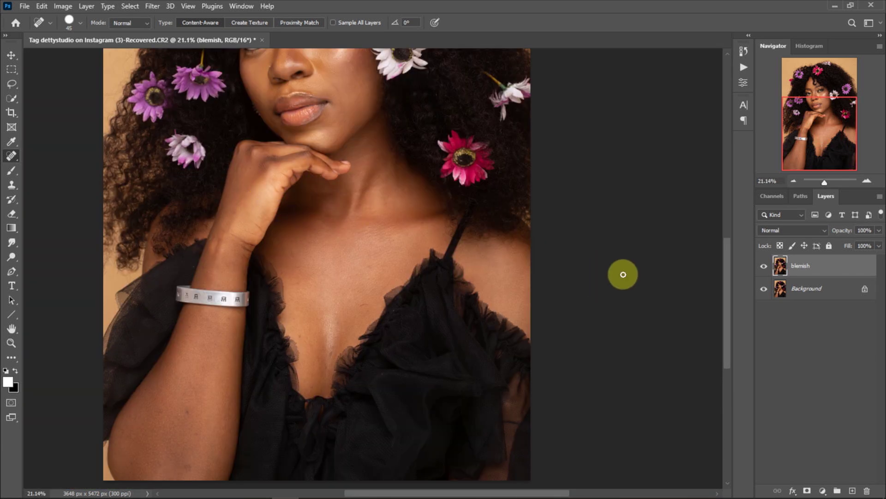
Toggle the visibility of the blemish layer to compare the healed portrait with the original.
drag(726, 275, 723, 214)
click(764, 266)
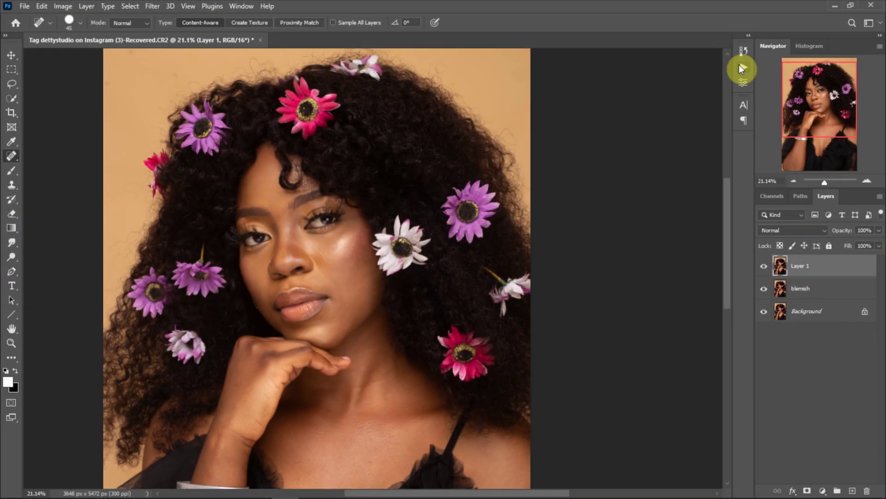
Run the "frequency separation" action from the Edniestudios retouching set on Layer 1 and collapse the actions list.
click(741, 66)
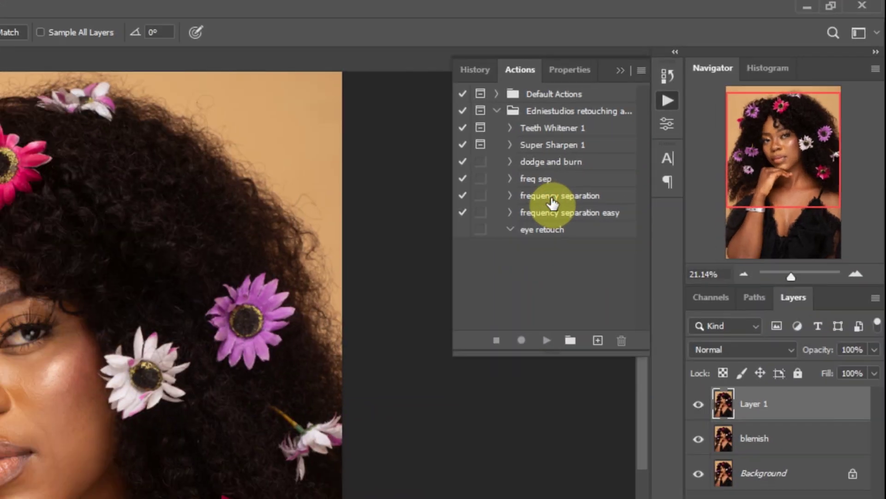
click(536, 206)
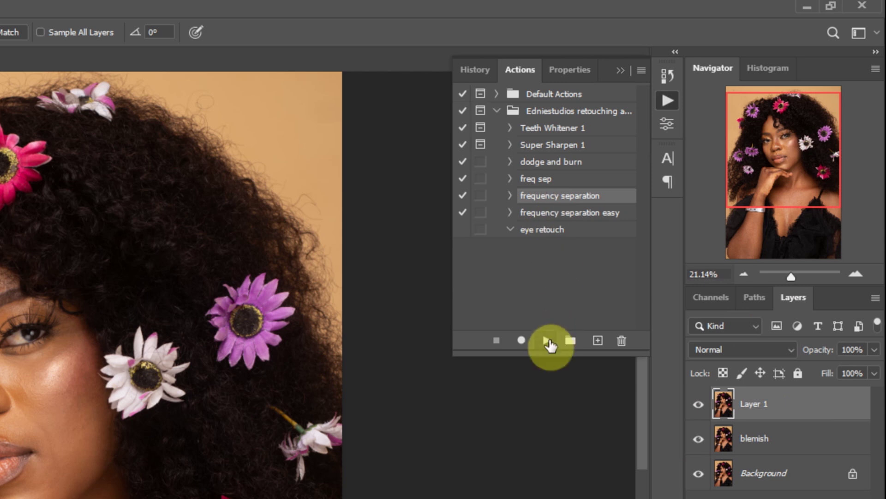
click(527, 358)
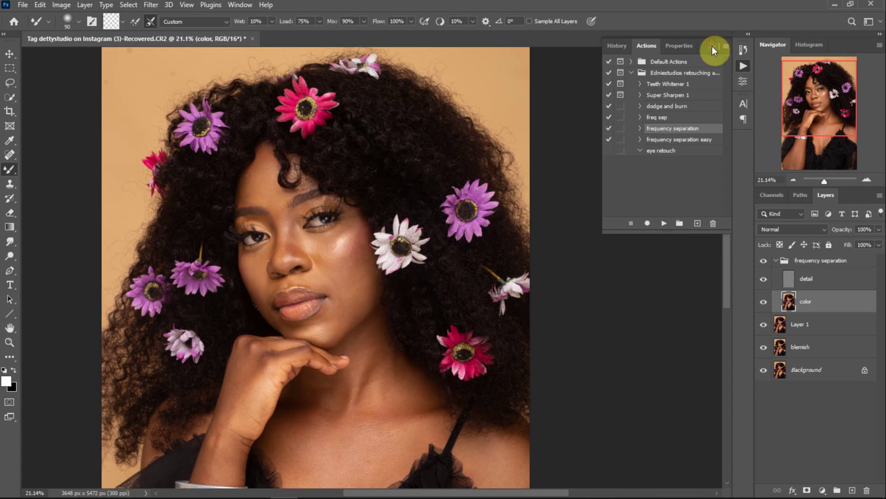
click(712, 46)
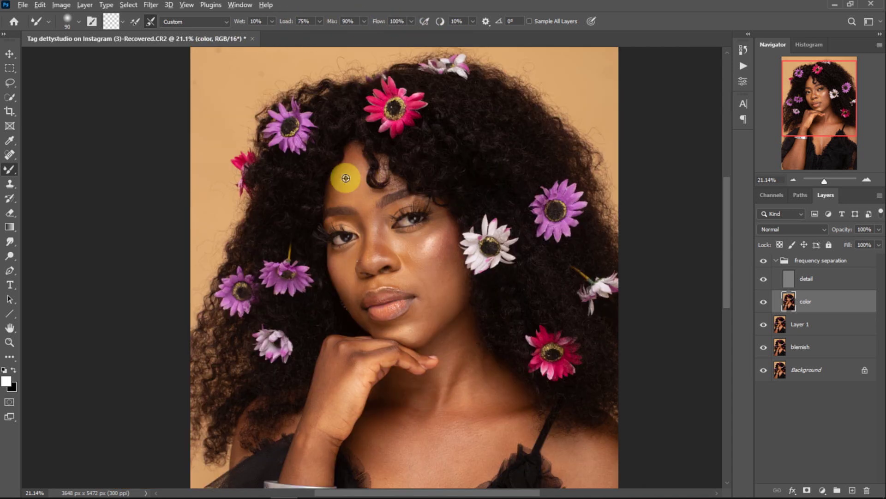
Blend the skin tones across the open side of the forehead on the color layer with a 150 px Mixer Brush.
scroll(346, 178, up, 4)
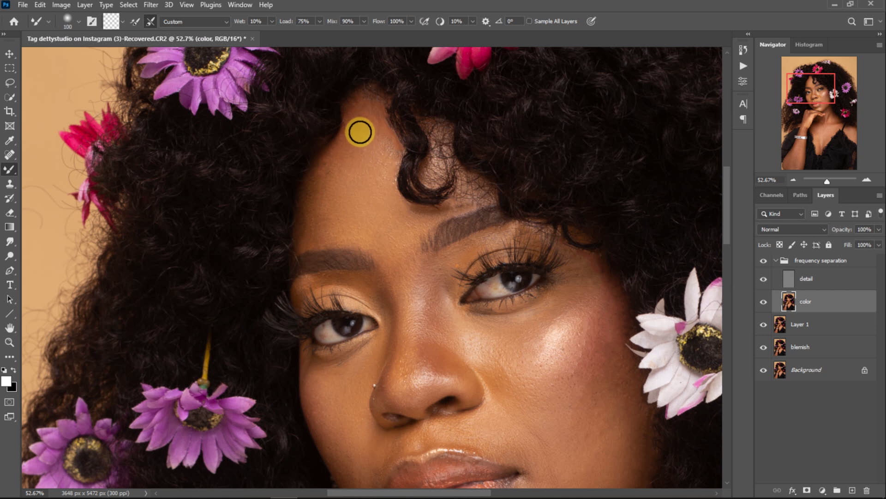
scroll(362, 126, down, 1)
key(bracketright)
key(bracketright)
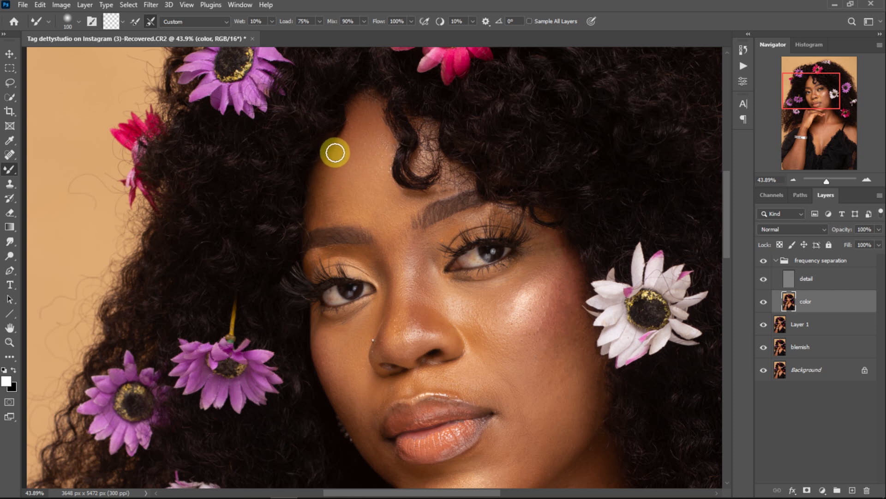
drag(335, 153, 318, 214)
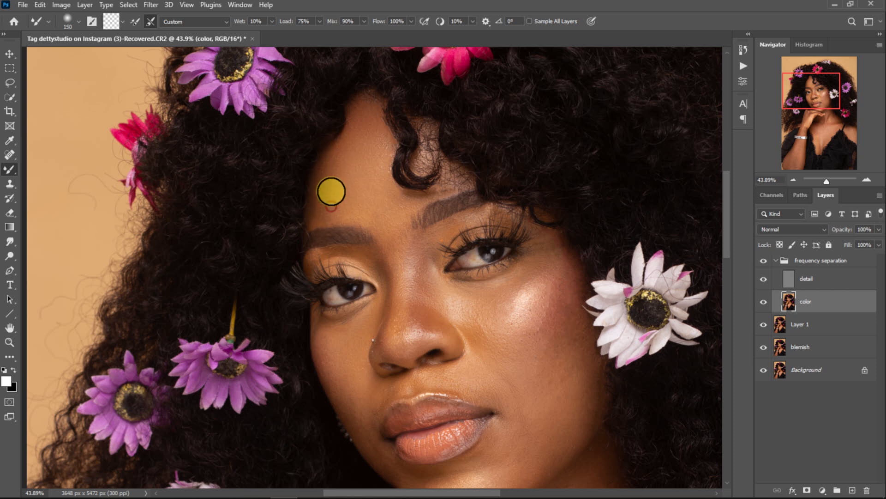
drag(330, 183, 345, 158)
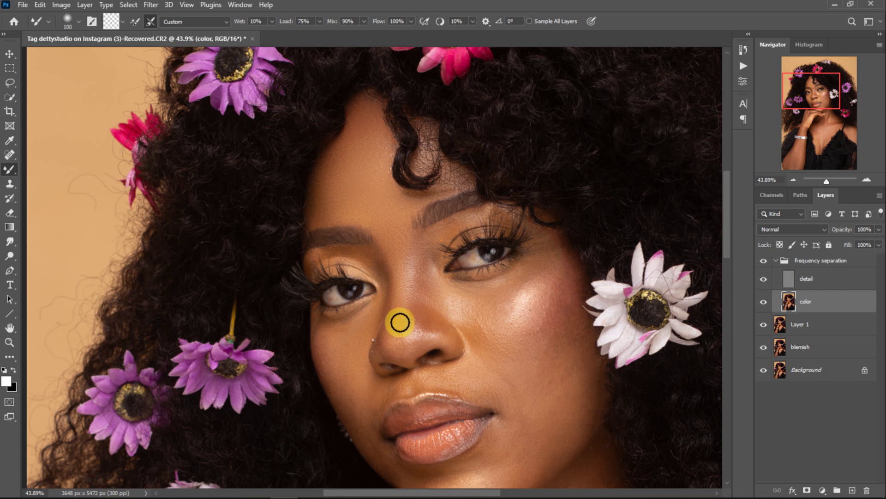
Blend the skin between the brows, down the nose bridge and along the adjoining upper eyelid with a 100 px Mixer Brush.
click(433, 212)
drag(431, 239, 421, 289)
mouse_move(429, 253)
mouse_down()
mouse_move(443, 228)
mouse_move(463, 220)
mouse_move(439, 227)
mouse_move(487, 213)
mouse_move(433, 237)
mouse_move(446, 229)
mouse_move(441, 225)
mouse_move(490, 212)
mouse_up()
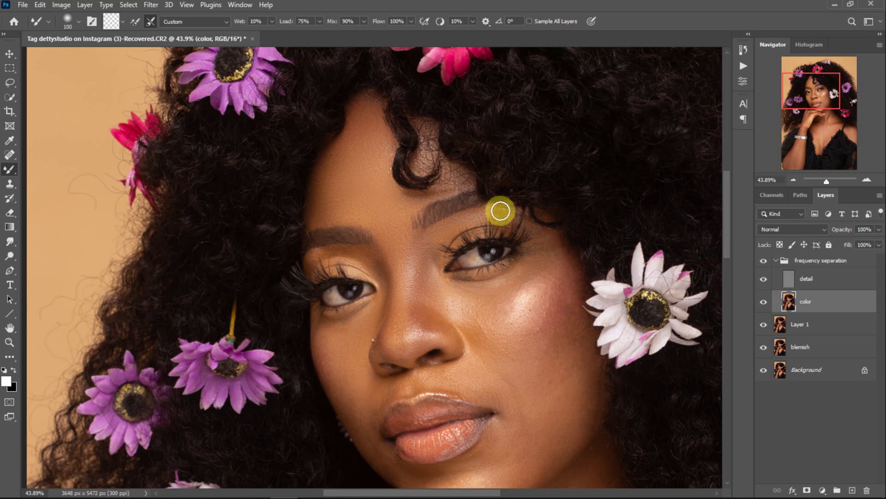
Blend the tones around the cheek highlight near the white flower, enlarging the Mixer Brush to 150 px.
drag(520, 350, 556, 290)
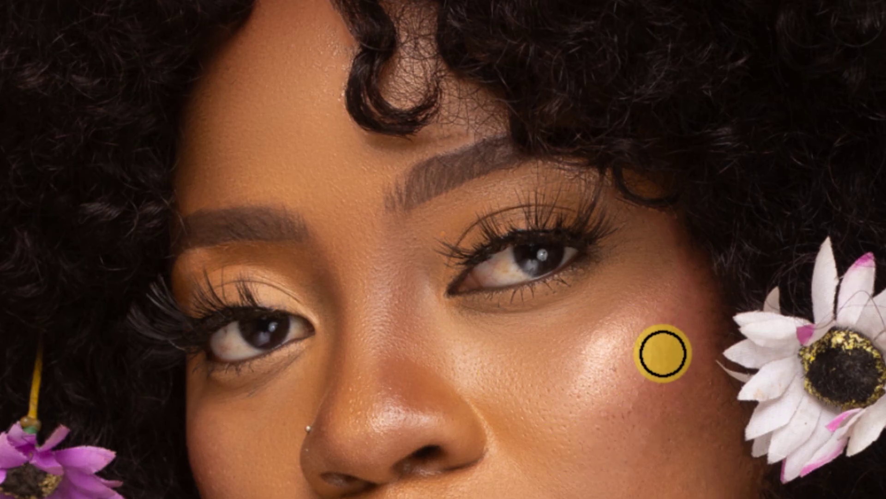
key(bracketright)
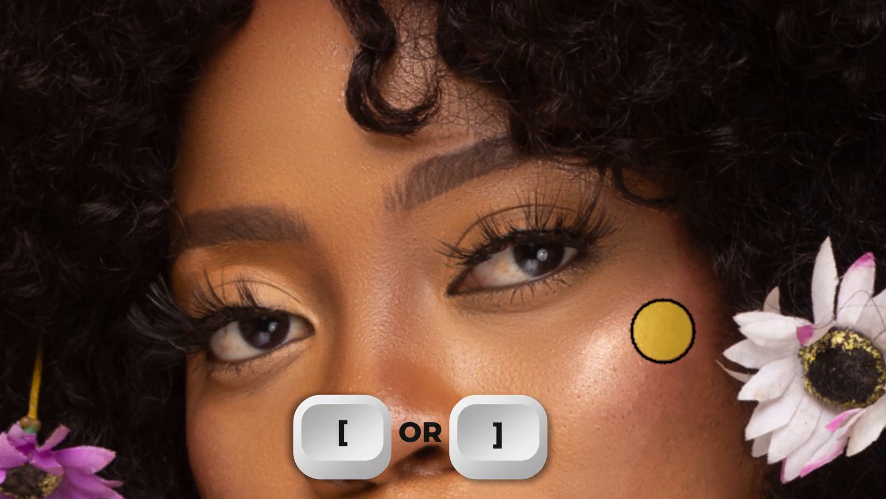
drag(692, 326, 642, 402)
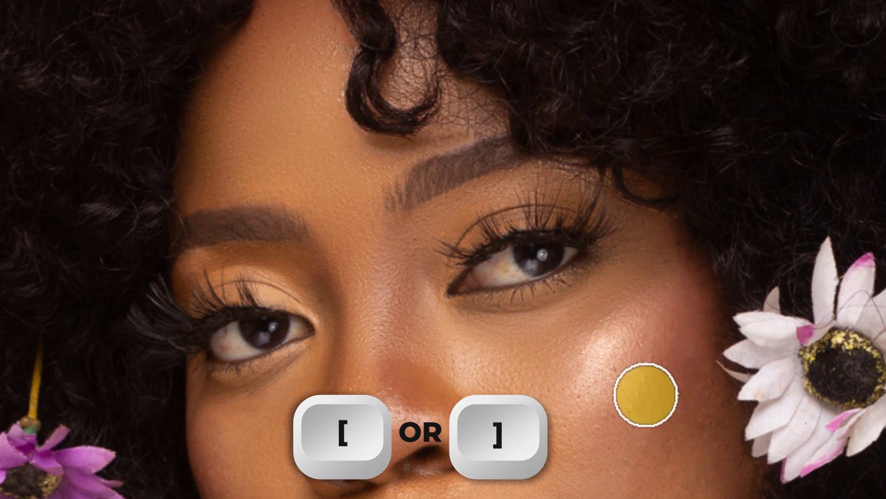
drag(654, 372, 654, 373)
drag(664, 331, 616, 378)
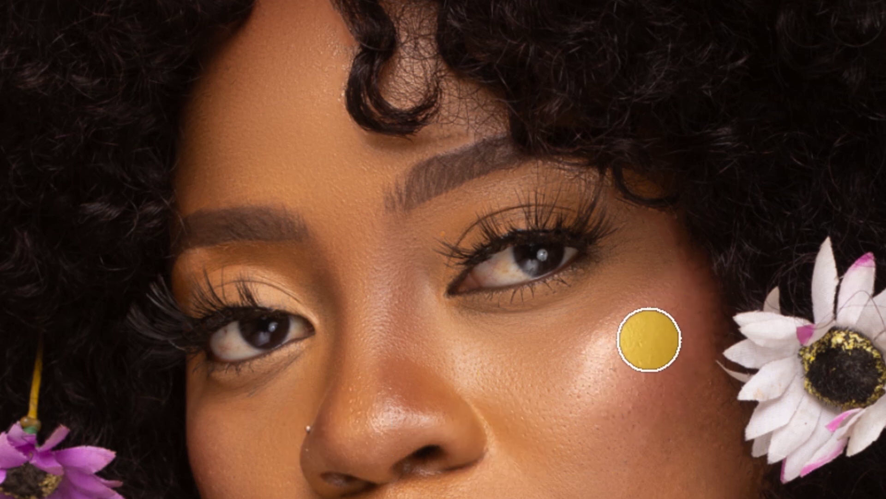
drag(675, 300, 676, 300)
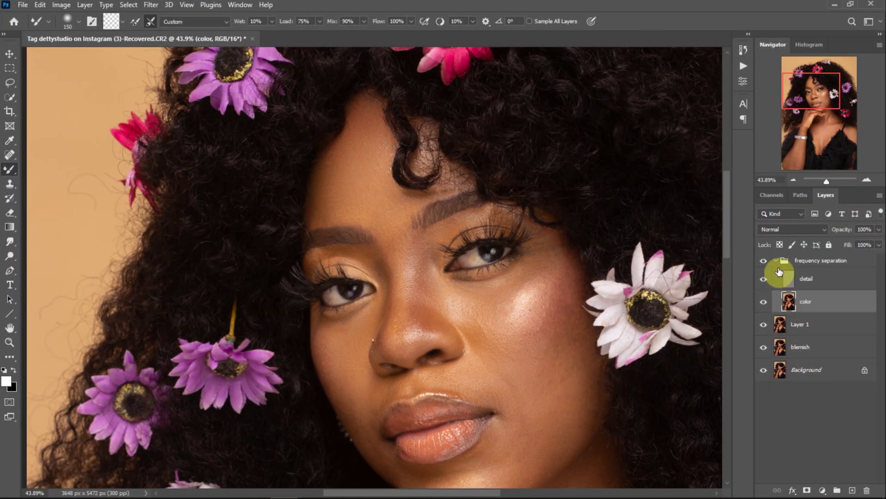
Toggle the visibility of the frequency separation group to compare the skin before and after blending.
click(788, 263)
click(762, 262)
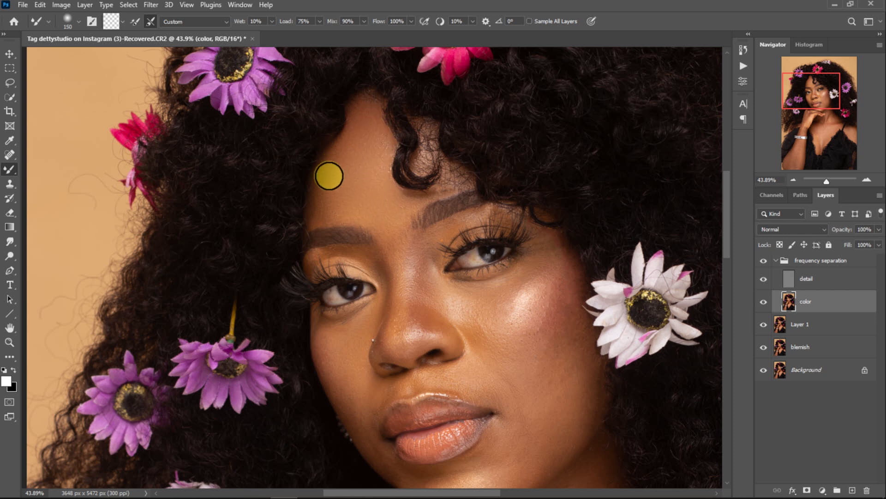
Blend the forehead skin again and reduce the Mixer Brush to 90 px for the area between the curl and the brow.
mouse_move(324, 191)
mouse_down()
mouse_move(323, 216)
mouse_move(315, 213)
mouse_move(324, 199)
mouse_move(329, 213)
mouse_move(328, 188)
mouse_up()
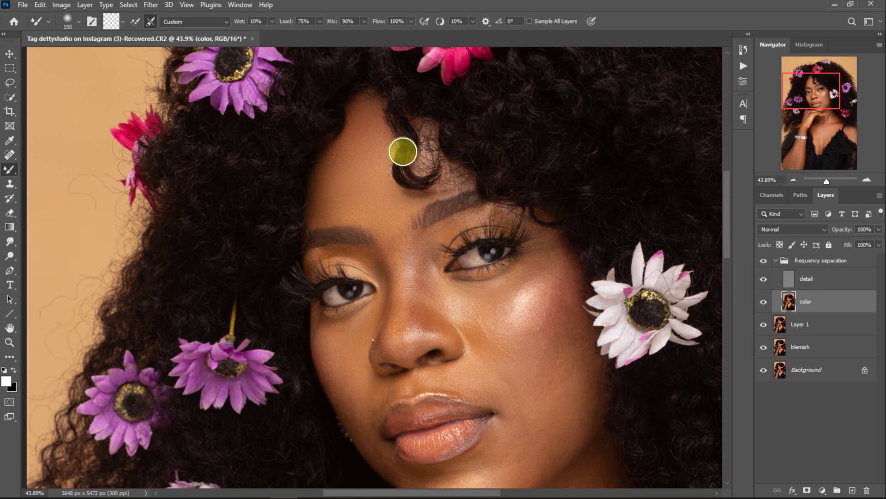
mouse_move(439, 143)
mouse_down()
mouse_move(438, 143)
mouse_move(416, 122)
mouse_move(431, 128)
mouse_move(426, 165)
mouse_move(427, 123)
mouse_move(432, 133)
mouse_move(420, 159)
mouse_move(446, 171)
mouse_up()
key(bracketleft)
key(bracketleft)
key(bracketleft)
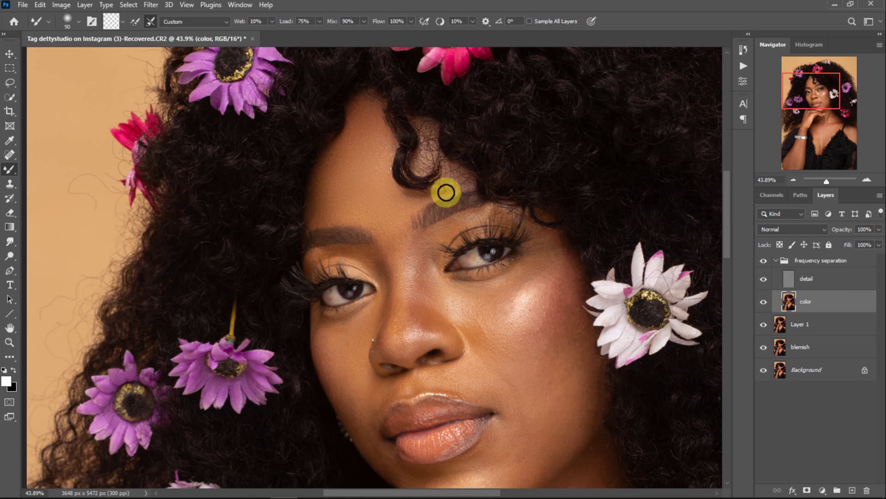
mouse_move(448, 191)
mouse_down()
mouse_move(425, 196)
mouse_move(448, 190)
mouse_up()
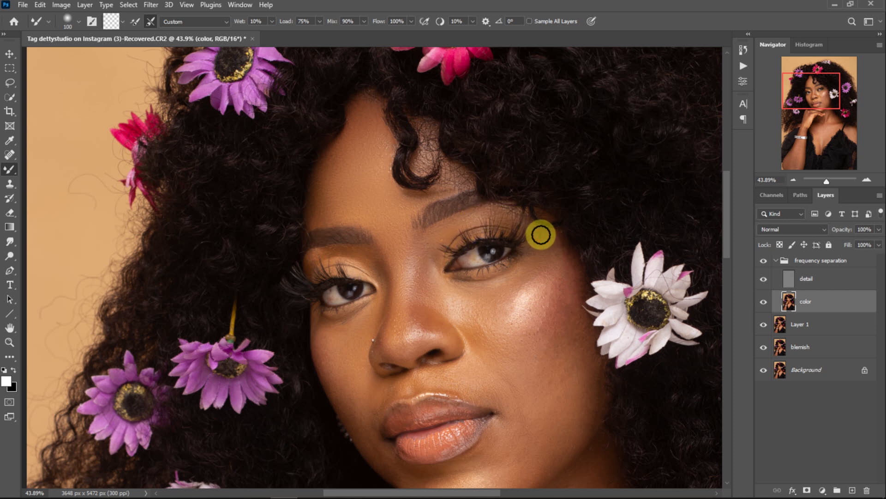
Blend the under-eye skin and outer eye corner on the white flower's side, varying the Mixer Brush between 80 and 125 px.
key(bracketright)
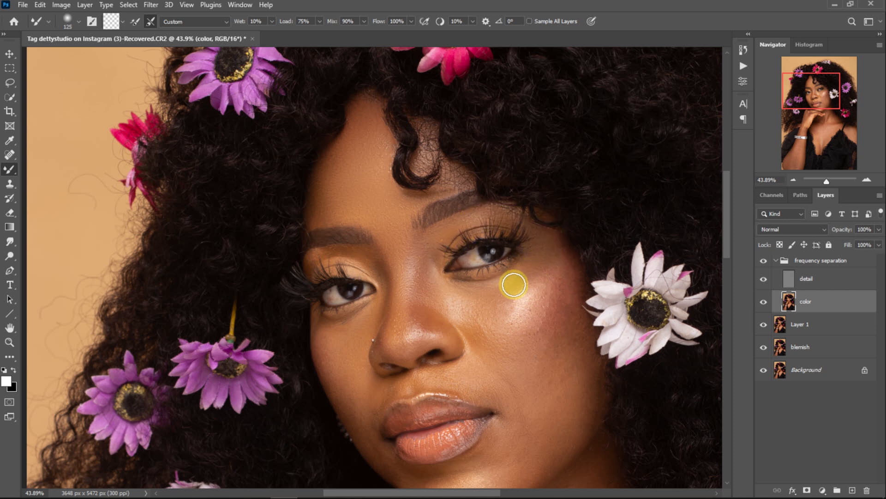
key(bracketleft)
key(bracketleft)
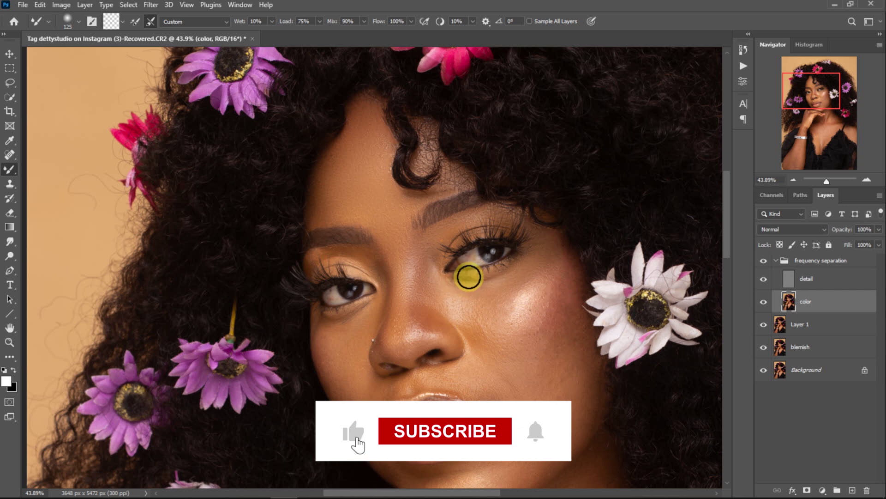
key(bracketleft)
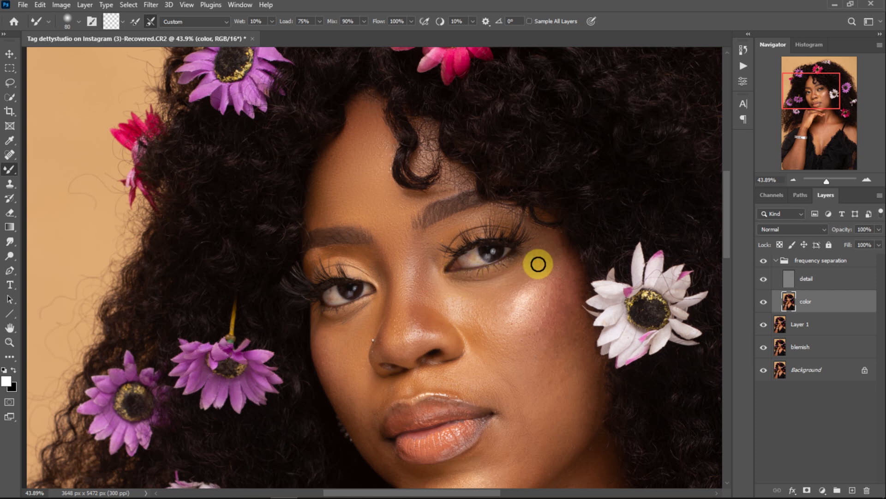
key(bracketright)
key(bracketright)
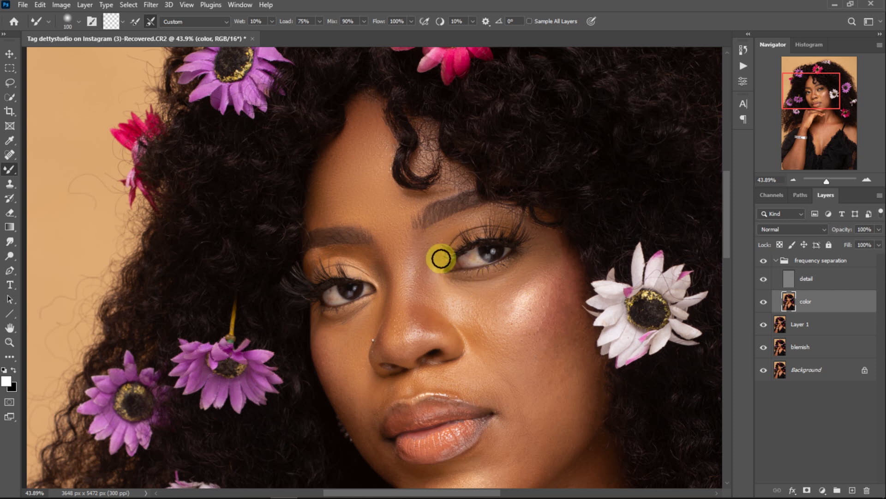
Blend the side of the nose bridge, then enlarge the Mixer Brush to 125 px for the adjoining cheek down toward the jaw.
mouse_move(410, 242)
mouse_down()
mouse_move(401, 298)
mouse_move(407, 248)
mouse_move(423, 290)
mouse_up()
key(bracketright)
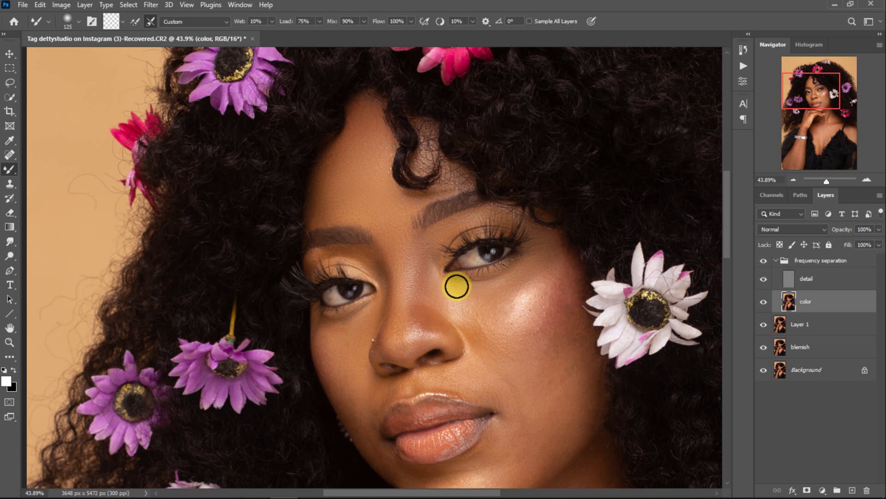
drag(482, 312, 500, 308)
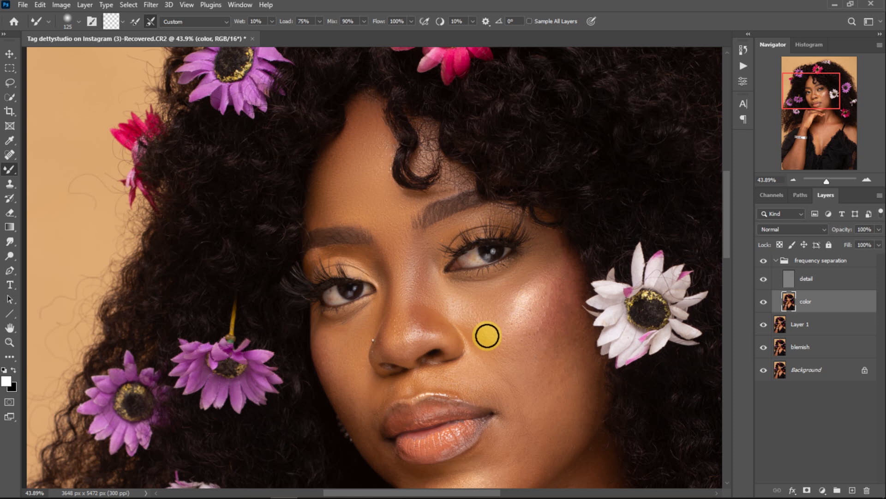
mouse_move(519, 351)
mouse_down()
mouse_move(554, 301)
mouse_move(566, 305)
mouse_move(541, 284)
mouse_move(561, 274)
mouse_move(549, 354)
mouse_move(574, 366)
mouse_move(583, 386)
mouse_move(520, 368)
mouse_move(529, 467)
mouse_move(564, 445)
mouse_up()
Enlarge the Mixer Brush to 175 px and blend the lower cheek and jaw beside the mouth corner.
key(bracketright)
drag(726, 221, 727, 239)
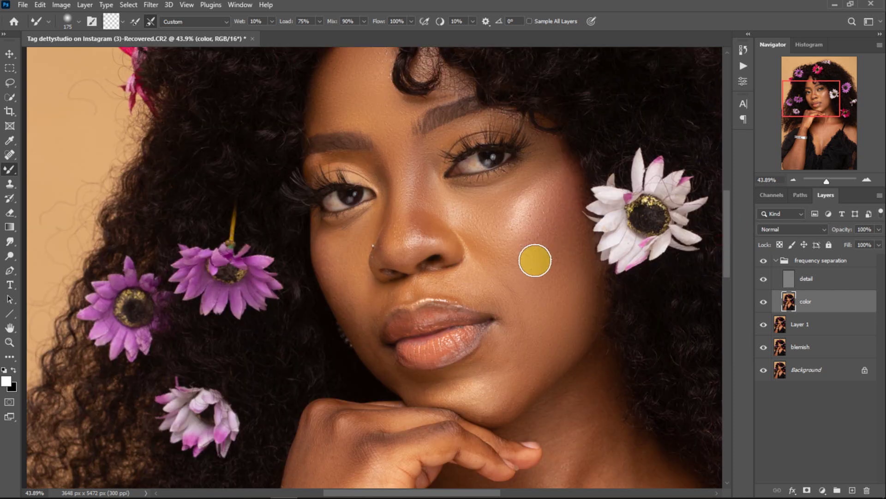
drag(545, 231, 578, 254)
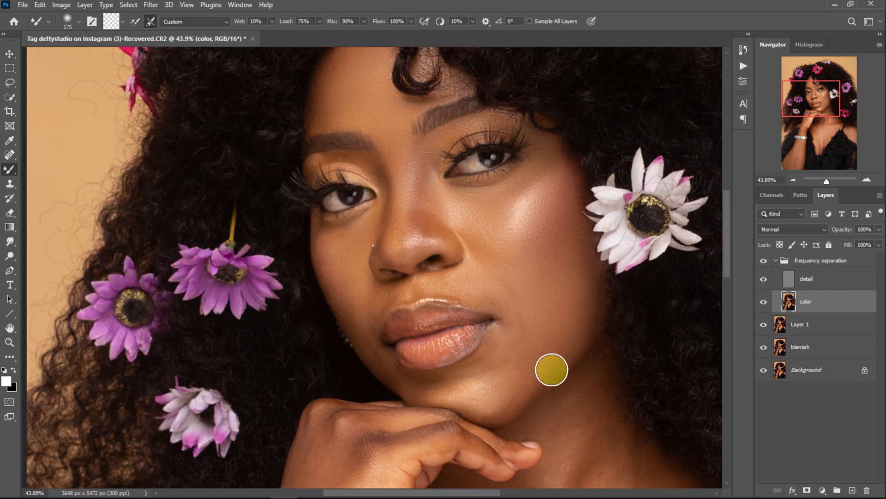
drag(517, 321, 491, 368)
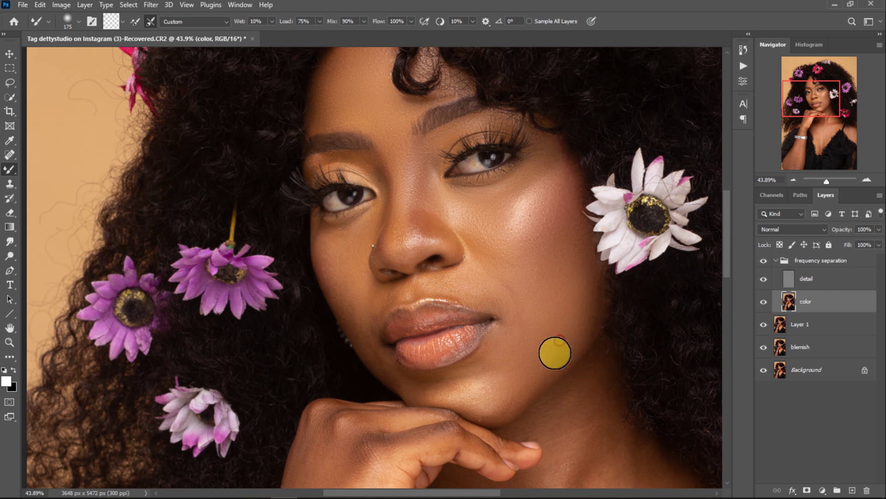
Reduce the Mixer Brush to 90 px and blend the skin beside the nostril and around the upper lip.
key(bracketleft)
key(bracketleft)
key(bracketleft)
key(bracketleft)
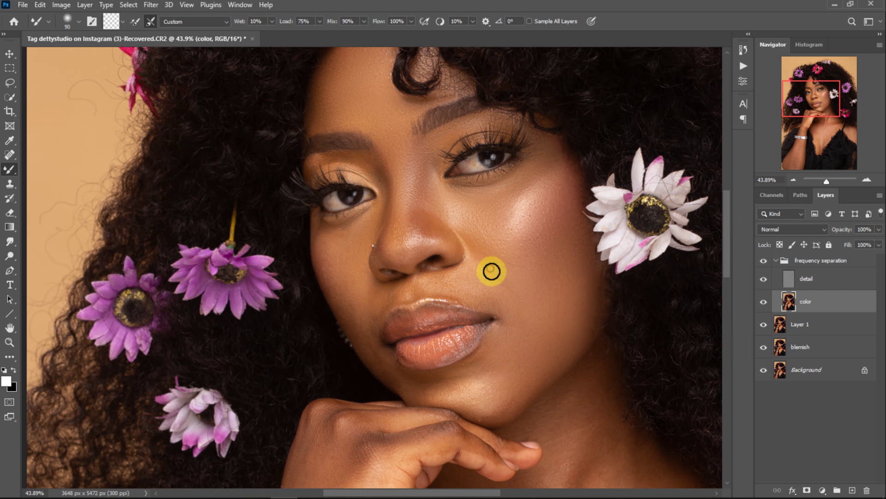
mouse_move(500, 270)
mouse_down()
mouse_move(449, 278)
mouse_move(477, 274)
mouse_move(484, 287)
mouse_move(433, 284)
mouse_move(475, 298)
mouse_move(465, 283)
mouse_move(473, 292)
mouse_move(437, 287)
mouse_move(463, 279)
mouse_move(492, 303)
mouse_move(427, 286)
mouse_move(417, 293)
mouse_move(437, 277)
mouse_move(487, 293)
mouse_move(501, 310)
mouse_move(460, 296)
mouse_move(456, 276)
mouse_move(385, 304)
mouse_move(380, 321)
mouse_move(398, 293)
mouse_move(369, 310)
mouse_move(403, 292)
mouse_move(383, 308)
mouse_up()
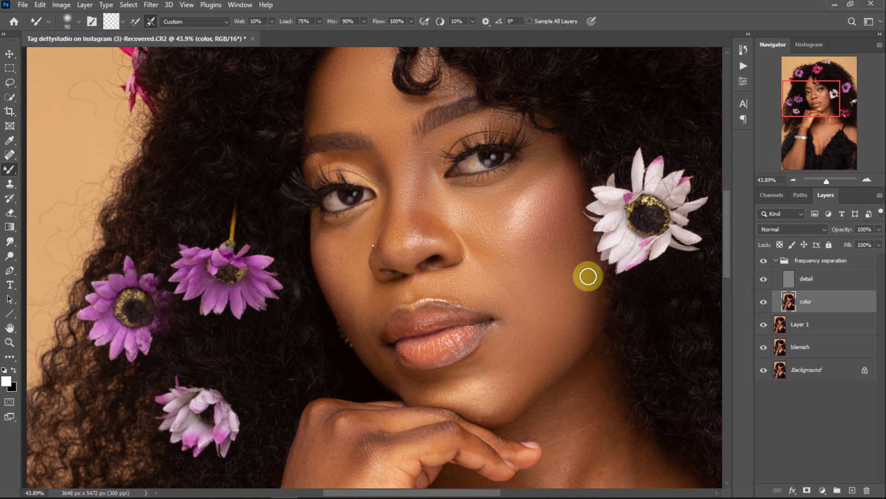
Toggle the visibility of the frequency separation group to compare the cheek and jaw before and after blending.
click(765, 262)
click(765, 262)
click(764, 262)
click(764, 260)
click(763, 261)
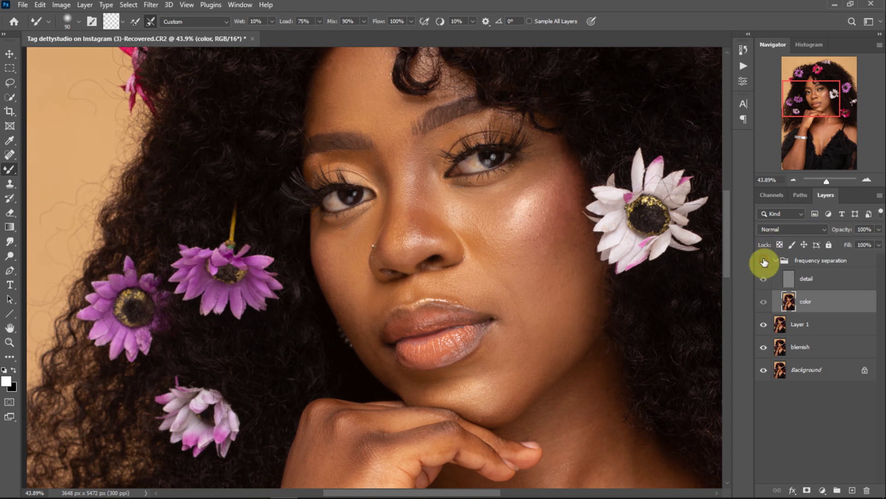
click(763, 261)
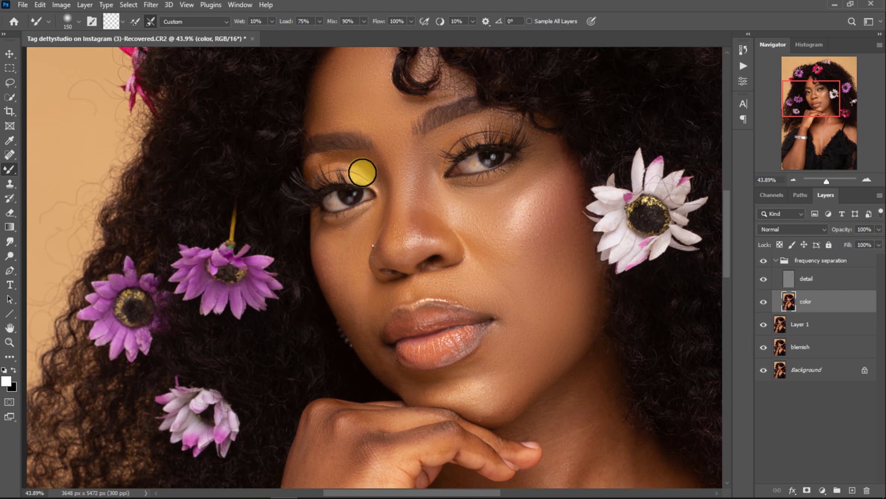
Blend the skin above the brow opposite the white flower, the eyelid, the nose and the adjacent cheek with a 125 px Mixer Brush.
key(bracketleft)
mouse_move(331, 123)
mouse_down()
mouse_move(332, 73)
mouse_move(347, 67)
mouse_move(348, 123)
mouse_up()
mouse_move(331, 158)
mouse_down()
mouse_move(311, 168)
mouse_move(347, 160)
mouse_move(382, 198)
mouse_move(373, 178)
mouse_move(333, 174)
mouse_move(374, 183)
mouse_move(381, 197)
mouse_up()
mouse_move(356, 164)
mouse_down()
mouse_move(383, 190)
mouse_move(379, 213)
mouse_move(345, 231)
mouse_move(319, 229)
mouse_move(372, 225)
mouse_move(350, 241)
mouse_move(342, 236)
mouse_move(375, 219)
mouse_move(444, 260)
mouse_move(239, 284)
mouse_move(371, 212)
mouse_move(352, 233)
mouse_move(317, 241)
mouse_move(358, 245)
mouse_move(349, 253)
mouse_move(355, 294)
mouse_move(330, 240)
mouse_move(327, 282)
mouse_move(322, 260)
mouse_move(333, 294)
mouse_move(452, 285)
mouse_move(436, 307)
mouse_move(433, 284)
mouse_move(353, 254)
mouse_move(455, 255)
mouse_up()
scroll(455, 254, down, 1)
mouse_move(341, 271)
mouse_down()
mouse_move(335, 295)
mouse_move(348, 311)
mouse_move(361, 234)
mouse_move(347, 246)
mouse_move(355, 306)
mouse_move(321, 239)
mouse_move(348, 312)
mouse_move(359, 249)
mouse_move(346, 232)
mouse_move(355, 229)
mouse_move(359, 325)
mouse_move(379, 358)
mouse_move(397, 360)
mouse_move(354, 320)
mouse_move(380, 354)
mouse_move(353, 299)
mouse_move(392, 366)
mouse_move(360, 298)
mouse_move(345, 289)
mouse_move(380, 357)
mouse_move(375, 295)
mouse_move(410, 276)
mouse_move(411, 219)
mouse_move(399, 189)
mouse_move(396, 236)
mouse_move(409, 231)
mouse_move(416, 208)
mouse_move(447, 245)
mouse_move(412, 243)
mouse_move(428, 234)
mouse_move(450, 251)
mouse_move(423, 217)
mouse_move(441, 234)
mouse_move(403, 249)
mouse_move(404, 197)
mouse_move(421, 227)
mouse_move(387, 234)
mouse_up()
Reduce the Mixer Brush to 90 px and blend the tones across the upper and lower lips.
key(bracketleft)
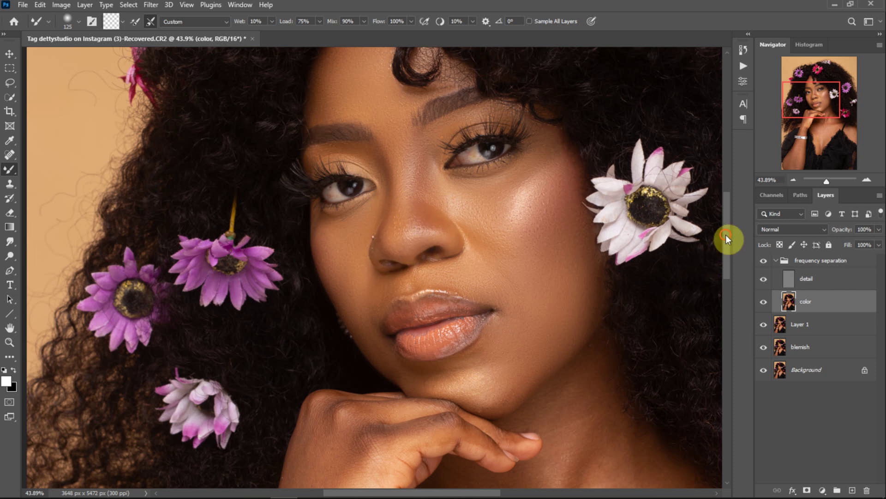
scroll(728, 237, down, 3)
key(bracketleft)
mouse_move(449, 210)
mouse_down()
mouse_move(452, 173)
mouse_move(478, 172)
mouse_move(453, 175)
mouse_move(440, 165)
mouse_move(459, 172)
mouse_move(429, 175)
mouse_move(426, 187)
mouse_move(424, 175)
mouse_move(471, 175)
mouse_move(429, 168)
mouse_up()
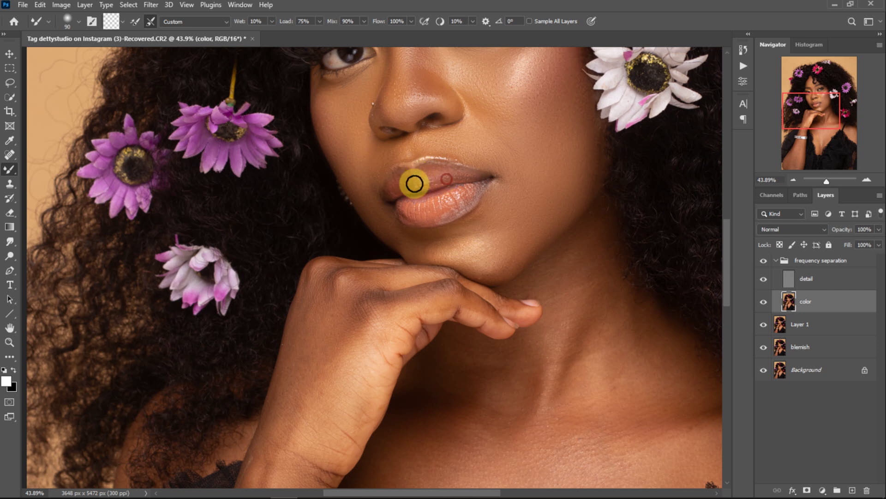
mouse_move(397, 177)
mouse_down()
mouse_move(464, 196)
mouse_move(447, 213)
mouse_move(428, 206)
mouse_move(441, 212)
mouse_move(455, 190)
mouse_move(400, 210)
mouse_up()
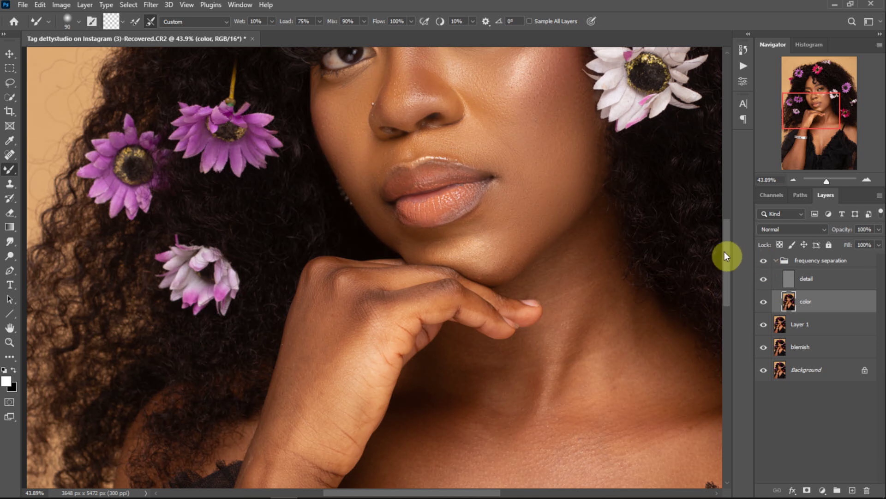
Toggle the visibility of the frequency separation group to compare the whole face and lips before and after blending.
drag(724, 251, 750, 207)
click(763, 262)
click(763, 261)
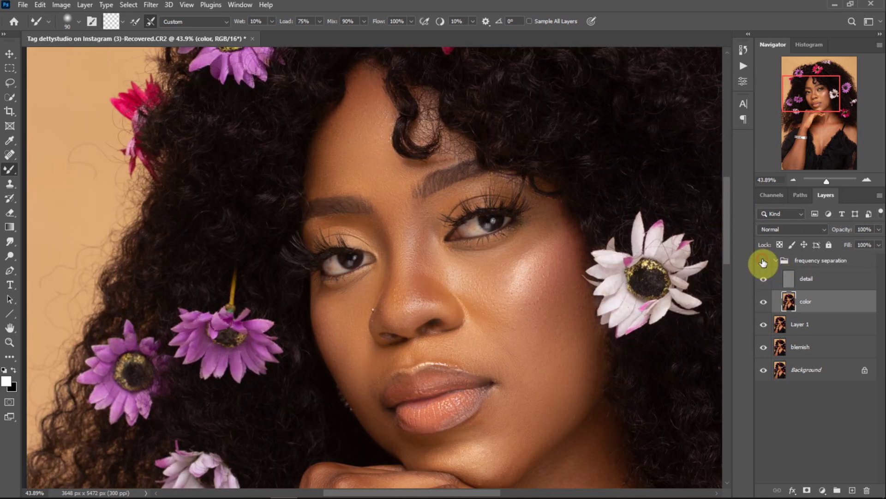
click(764, 263)
click(764, 262)
Enlarge the Mixer Brush to 150 px and blend the cheek on the nose-ring side below the eye.
key(bracketright)
key(bracketright)
key(bracketright)
mouse_move(348, 304)
mouse_down()
mouse_move(363, 289)
mouse_move(338, 308)
mouse_move(346, 348)
mouse_move(356, 309)
mouse_move(336, 330)
mouse_move(354, 347)
mouse_move(336, 332)
mouse_move(358, 296)
mouse_move(323, 314)
mouse_move(342, 330)
mouse_move(352, 364)
mouse_move(349, 302)
mouse_move(336, 328)
mouse_move(349, 301)
mouse_move(353, 335)
mouse_up()
Toggle the visibility of the frequency separation group repeatedly to check the newly blended cheek.
click(763, 261)
click(764, 261)
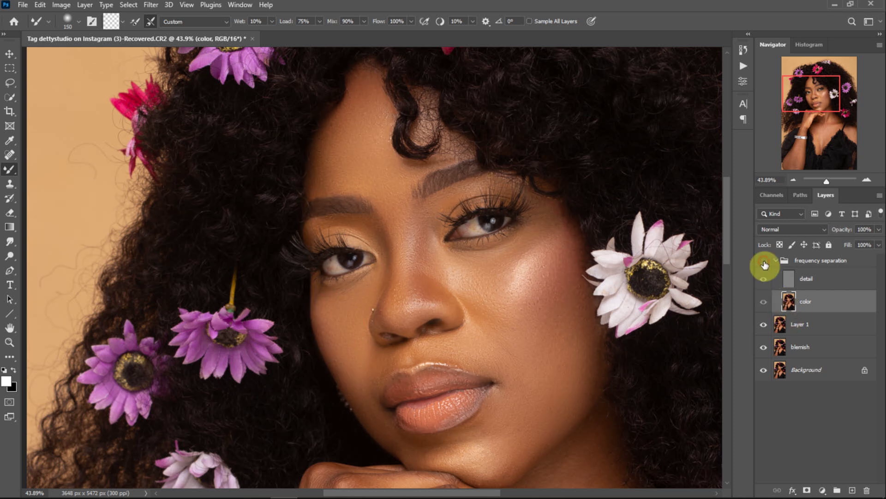
click(764, 261)
click(764, 261)
click(764, 262)
click(764, 261)
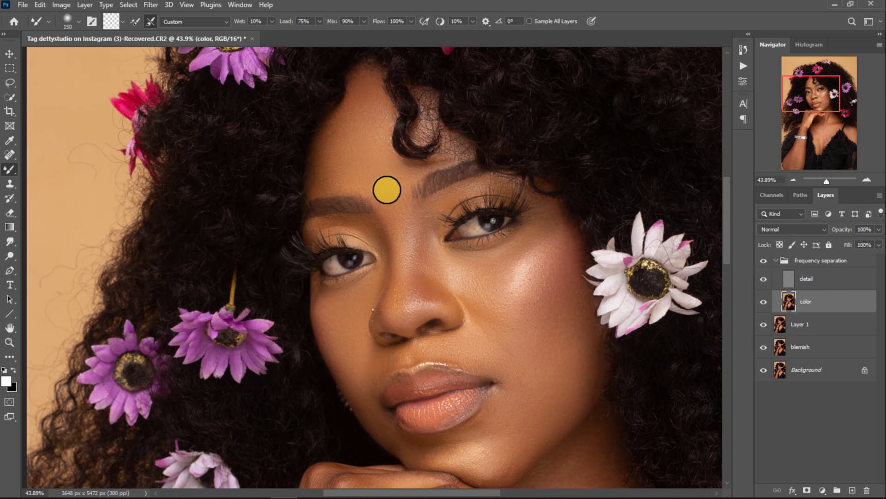
Blend the forehead above the brows with the 150 px Mixer Brush and compare it with the frequency separation group hidden and shown.
mouse_move(376, 171)
mouse_down()
mouse_move(404, 176)
mouse_move(356, 166)
mouse_move(335, 94)
mouse_move(404, 127)
mouse_up()
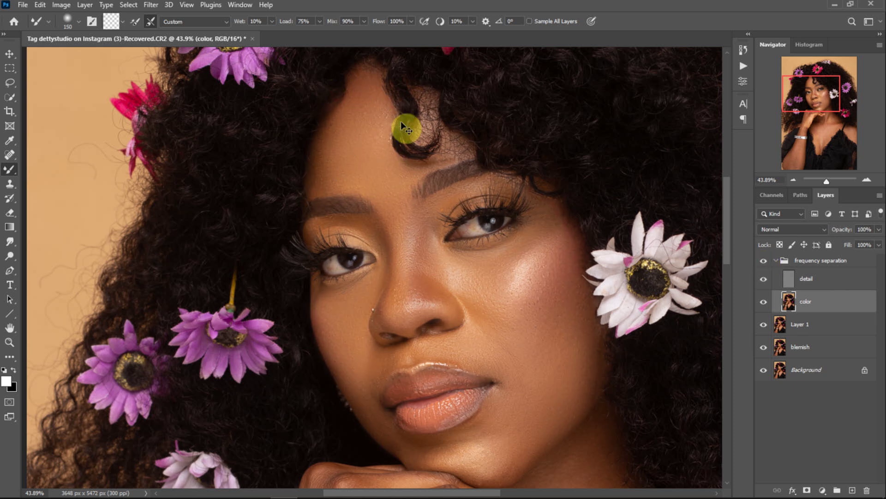
drag(349, 137, 351, 160)
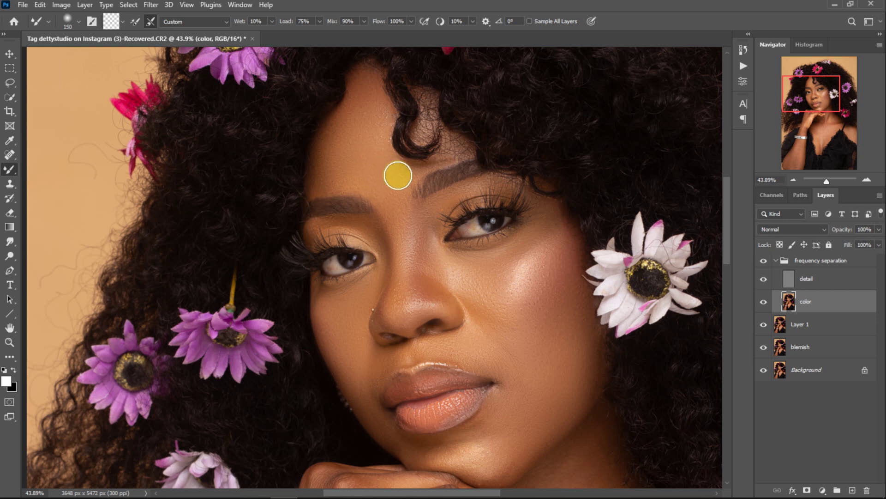
click(763, 260)
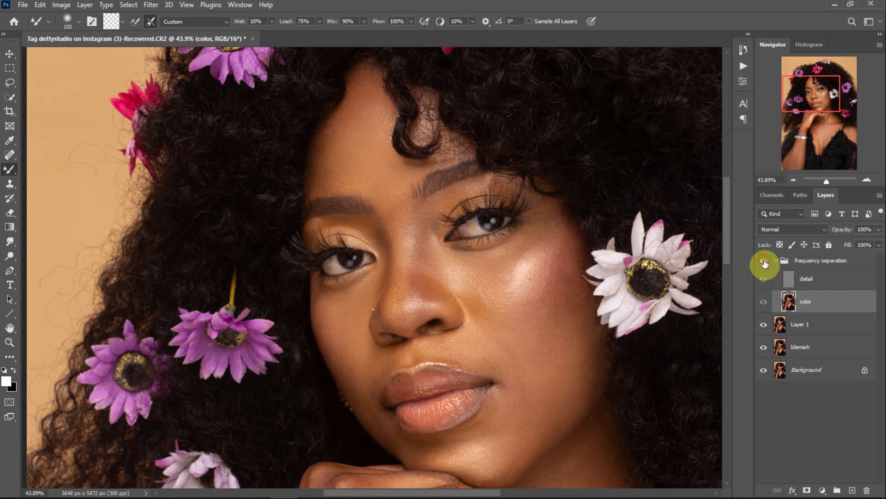
click(764, 261)
click(764, 261)
click(763, 261)
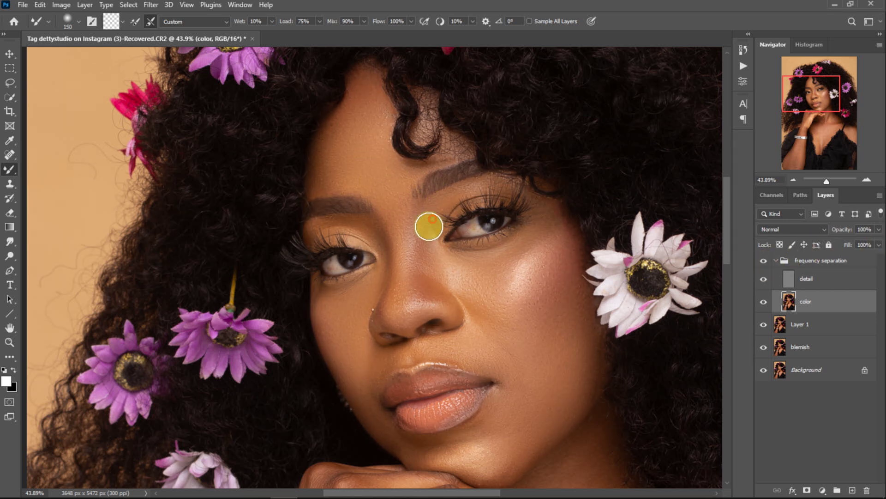
click(763, 260)
click(764, 261)
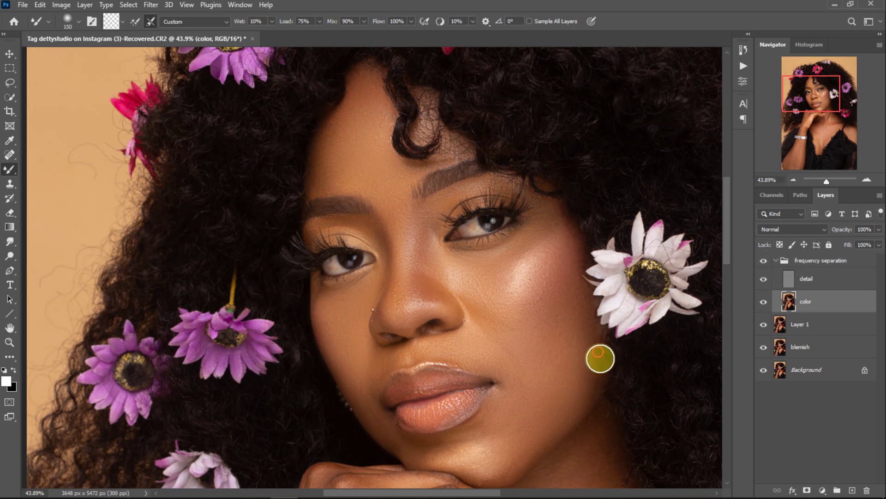
Blend the highlight and surrounding tones on the chin with a 100 px Mixer Brush.
scroll(469, 367, down, 2)
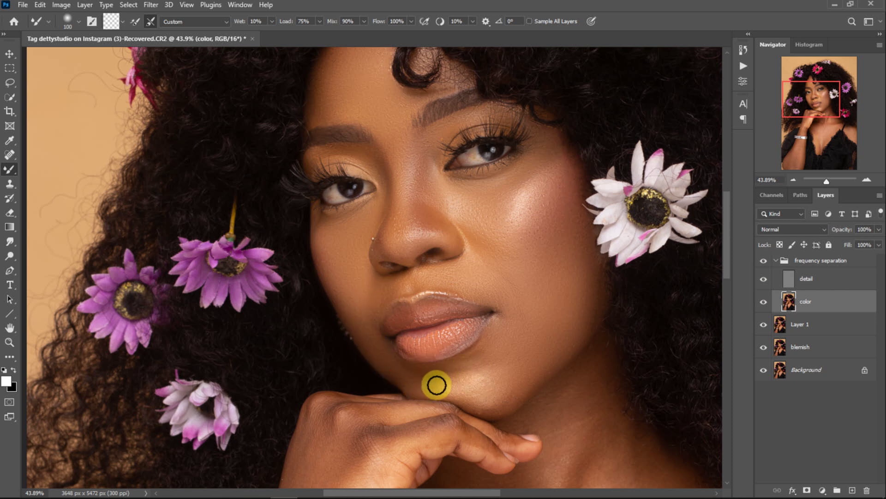
mouse_move(480, 387)
mouse_down()
mouse_move(509, 400)
mouse_move(505, 406)
mouse_move(455, 398)
mouse_move(500, 410)
mouse_move(534, 386)
mouse_move(525, 378)
mouse_move(479, 393)
mouse_move(462, 395)
mouse_move(466, 382)
mouse_move(428, 389)
mouse_up()
mouse_move(471, 396)
mouse_down()
mouse_move(489, 404)
mouse_move(538, 377)
mouse_move(507, 389)
mouse_move(533, 366)
mouse_move(512, 364)
mouse_up()
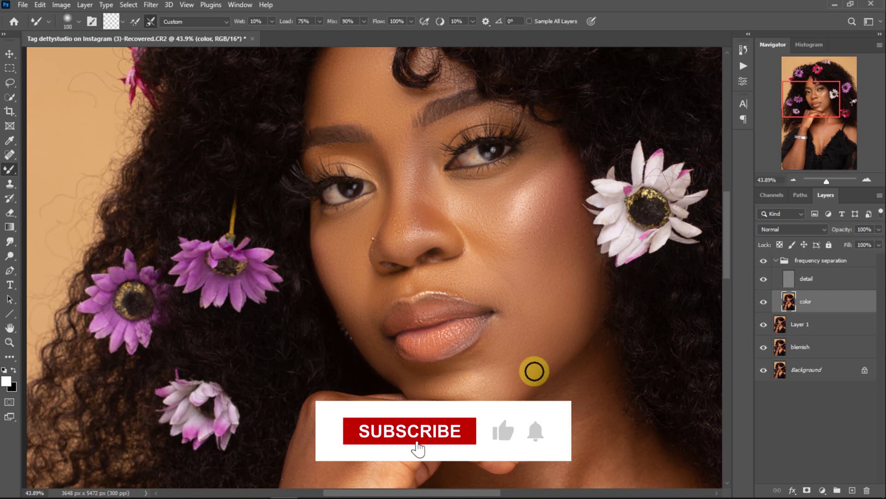
Blend the jaw edge and neck beside the hand, enlarging the Mixer Brush to 250 px.
drag(729, 264, 728, 301)
key(bracketright)
key(bracketright)
key(bracketright)
mouse_move(591, 182)
mouse_down()
mouse_move(522, 243)
mouse_move(590, 212)
mouse_move(608, 293)
mouse_move(588, 341)
mouse_move(655, 277)
mouse_move(670, 352)
mouse_move(629, 324)
mouse_move(689, 356)
mouse_move(670, 323)
mouse_move(599, 321)
mouse_move(568, 354)
mouse_move(619, 370)
mouse_move(554, 317)
mouse_up()
key(bracketright)
key(bracketright)
mouse_move(545, 321)
mouse_down()
mouse_move(505, 331)
mouse_move(476, 308)
mouse_move(490, 317)
mouse_move(436, 329)
mouse_move(511, 336)
mouse_up()
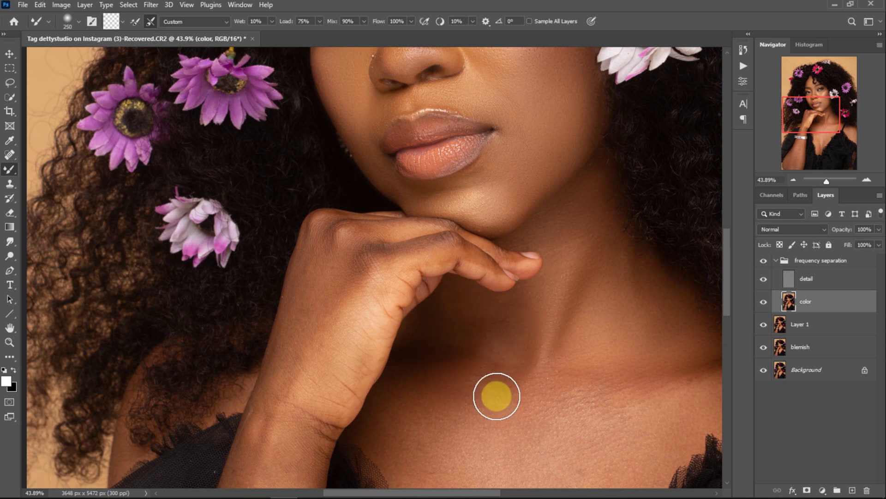
Blend the skin across the collarbone and chest, enlarging the Mixer Brush to 300 px.
scroll(733, 281, down, 2)
mouse_move(441, 301)
mouse_down()
mouse_move(407, 359)
mouse_move(409, 351)
mouse_move(388, 363)
mouse_move(428, 444)
mouse_move(503, 344)
mouse_move(461, 368)
mouse_move(453, 433)
mouse_move(417, 446)
mouse_move(472, 394)
mouse_move(556, 342)
mouse_move(503, 393)
mouse_move(443, 384)
mouse_move(501, 357)
mouse_move(539, 416)
mouse_up()
scroll(635, 332, down, 4)
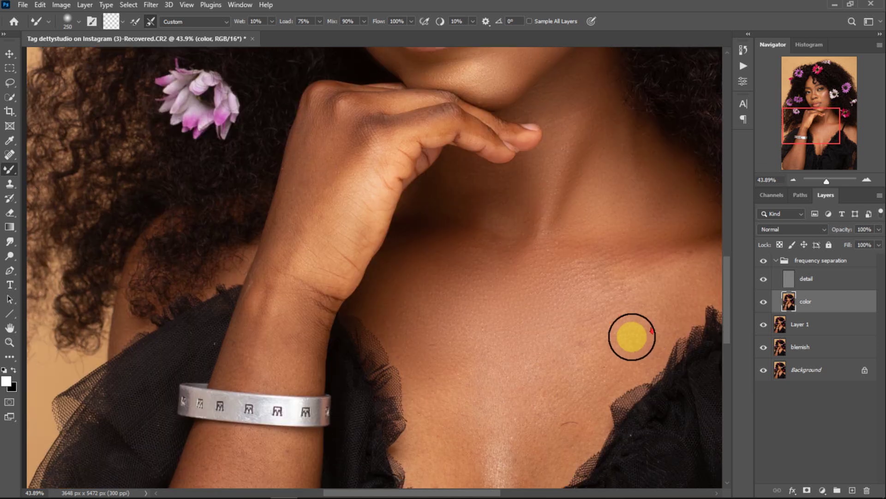
key(])
mouse_move(460, 473)
mouse_down()
mouse_move(426, 376)
mouse_move(421, 310)
mouse_move(453, 380)
mouse_move(452, 316)
mouse_move(505, 406)
mouse_move(531, 356)
mouse_move(480, 388)
mouse_move(468, 336)
mouse_move(509, 271)
mouse_move(571, 330)
mouse_move(532, 431)
mouse_move(604, 297)
mouse_move(498, 466)
mouse_move(471, 490)
mouse_move(487, 490)
mouse_move(585, 235)
mouse_move(513, 187)
mouse_move(553, 175)
mouse_move(531, 233)
mouse_move(508, 253)
mouse_move(565, 237)
mouse_move(612, 243)
mouse_move(551, 301)
mouse_move(553, 265)
mouse_move(496, 251)
mouse_move(438, 449)
mouse_move(435, 491)
mouse_move(480, 492)
mouse_move(513, 293)
mouse_move(542, 328)
mouse_move(521, 281)
mouse_move(590, 289)
mouse_move(563, 361)
mouse_move(609, 287)
mouse_move(445, 490)
mouse_move(723, 345)
mouse_up()
scroll(475, 487, right, 3)
scroll(439, 487, right, 5)
scroll(491, 481, left, 6)
Blend the forearm skin below the bracelet down to the elbow with the 300 px Mixer Brush.
mouse_move(413, 291)
mouse_down()
mouse_move(426, 344)
mouse_move(420, 368)
mouse_move(434, 339)
mouse_move(418, 370)
mouse_move(469, 283)
mouse_move(451, 314)
mouse_move(512, 238)
mouse_move(401, 205)
mouse_move(518, 241)
mouse_move(498, 443)
mouse_move(471, 483)
mouse_move(452, 493)
mouse_move(381, 493)
mouse_up()
drag(727, 316, 727, 357)
mouse_move(310, 240)
mouse_down()
mouse_move(329, 196)
mouse_move(305, 215)
mouse_move(260, 298)
mouse_move(274, 347)
mouse_move(321, 353)
mouse_move(299, 295)
mouse_move(310, 268)
mouse_move(271, 289)
mouse_move(339, 242)
mouse_move(353, 336)
mouse_move(438, 122)
mouse_move(389, 94)
mouse_move(409, 114)
mouse_move(419, 284)
mouse_move(400, 314)
mouse_move(413, 229)
mouse_move(475, 134)
mouse_move(499, 212)
mouse_move(478, 351)
mouse_move(454, 340)
mouse_move(477, 329)
mouse_move(503, 264)
mouse_up()
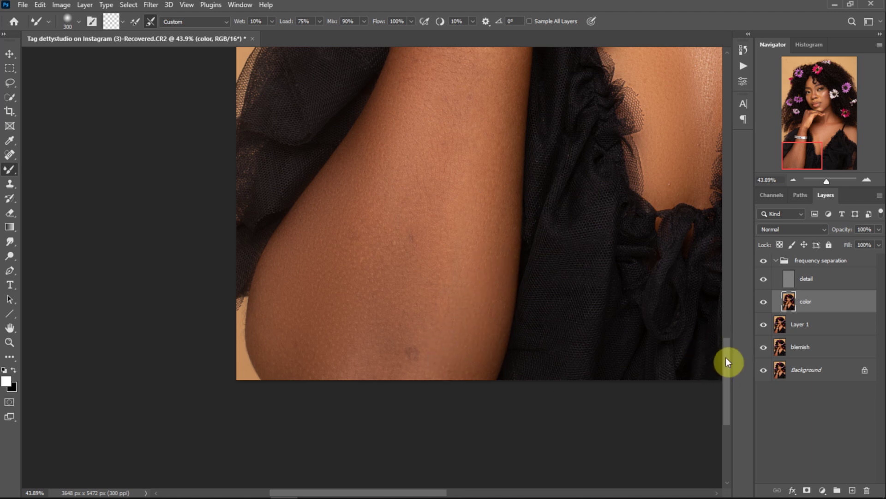
drag(728, 362, 728, 322)
mouse_move(416, 252)
mouse_down()
mouse_move(421, 274)
mouse_move(469, 269)
mouse_move(428, 251)
mouse_move(431, 243)
mouse_move(501, 269)
mouse_move(455, 230)
mouse_up()
Reduce the Mixer Brush to 150 px and blend the wrist skin around the bracelet.
key(bracketleft)
key(bracketleft)
key(bracketleft)
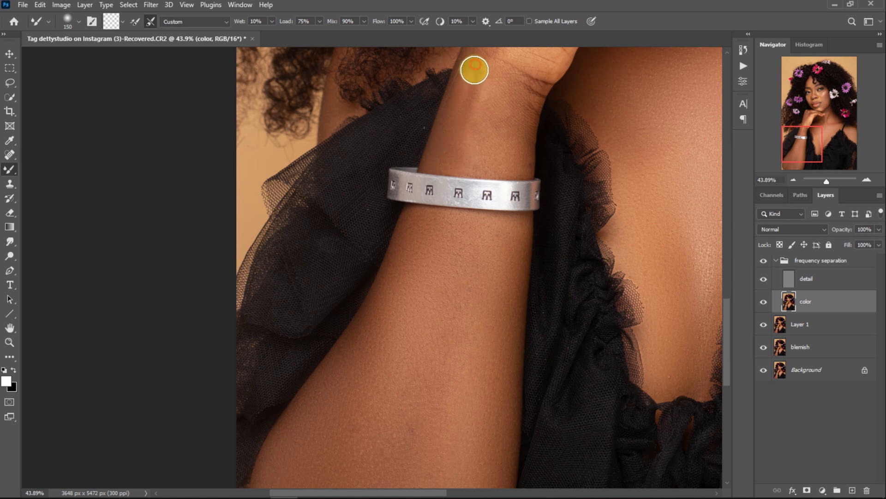
mouse_move(441, 156)
mouse_down()
mouse_move(482, 170)
mouse_move(507, 124)
mouse_move(476, 154)
mouse_move(513, 154)
mouse_move(482, 166)
mouse_move(511, 140)
mouse_move(500, 90)
mouse_move(531, 111)
mouse_move(522, 159)
mouse_move(490, 130)
mouse_move(464, 129)
mouse_move(456, 112)
mouse_move(446, 145)
mouse_move(487, 163)
mouse_move(523, 133)
mouse_move(526, 166)
mouse_move(493, 115)
mouse_move(467, 155)
mouse_move(520, 133)
mouse_move(527, 87)
mouse_move(602, 149)
mouse_up()
Blend the wrist crease, the back of the hand and the knuckles with the 150 px Mixer Brush.
drag(727, 318, 728, 276)
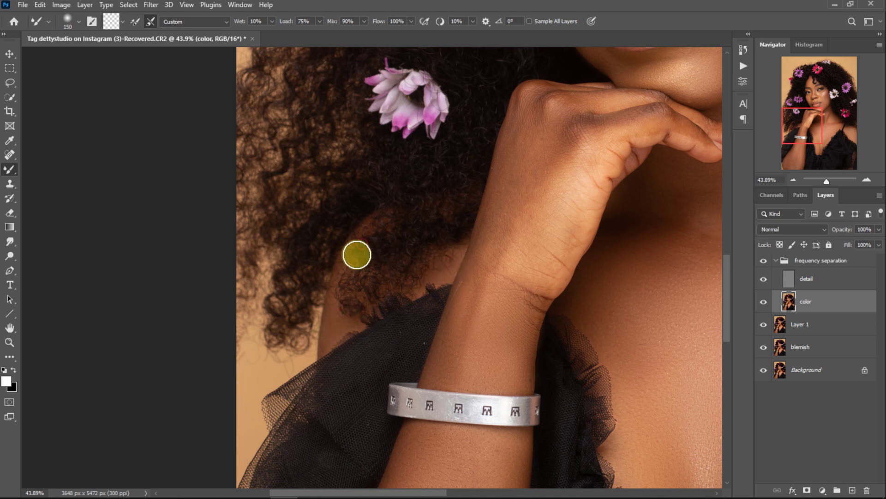
scroll(728, 348, up, 2)
mouse_move(552, 331)
mouse_down()
mouse_move(577, 337)
mouse_move(556, 362)
mouse_up()
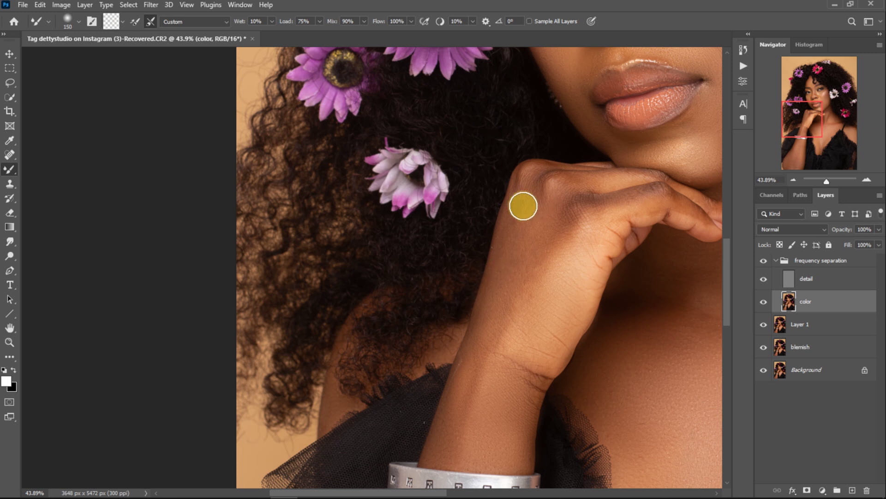
drag(502, 309, 490, 340)
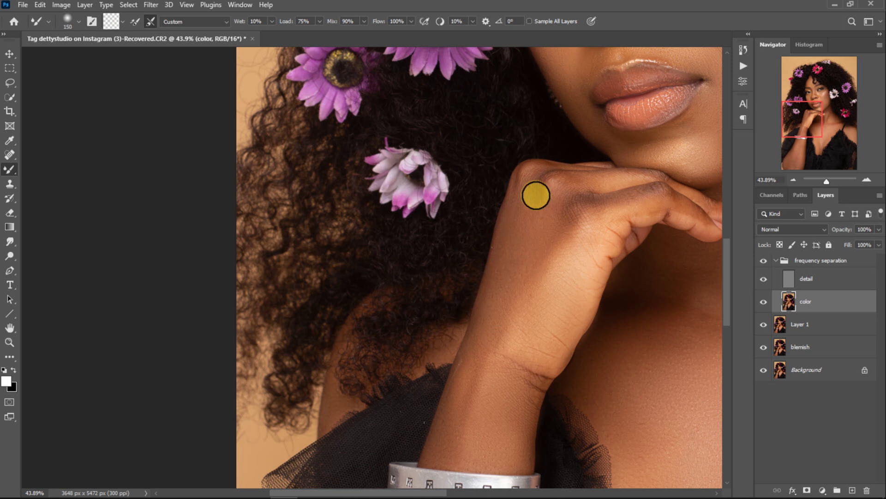
mouse_move(527, 183)
mouse_down()
mouse_move(621, 175)
mouse_move(598, 172)
mouse_move(638, 178)
mouse_move(630, 199)
mouse_up()
Blend the lower cheek towards the jaw with a 300 px Mixer Brush, and the bridge of the nose with a 175 px one.
drag(728, 261, 728, 243)
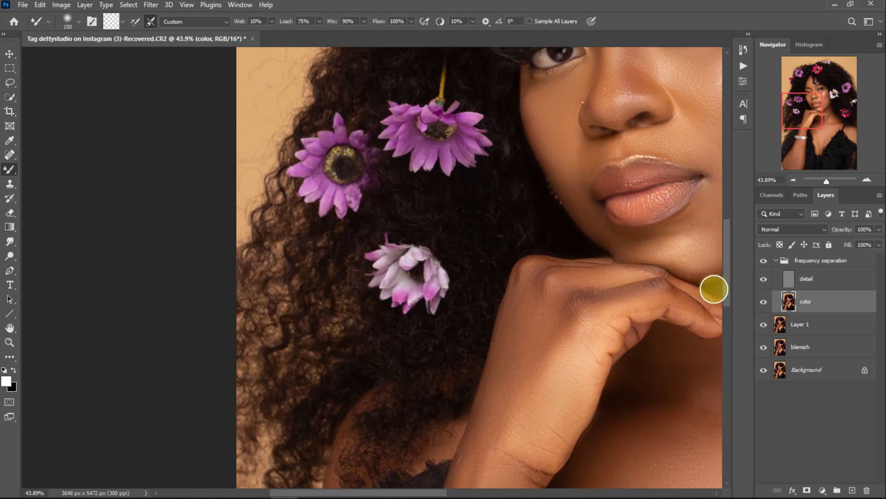
key(ctrl+0)
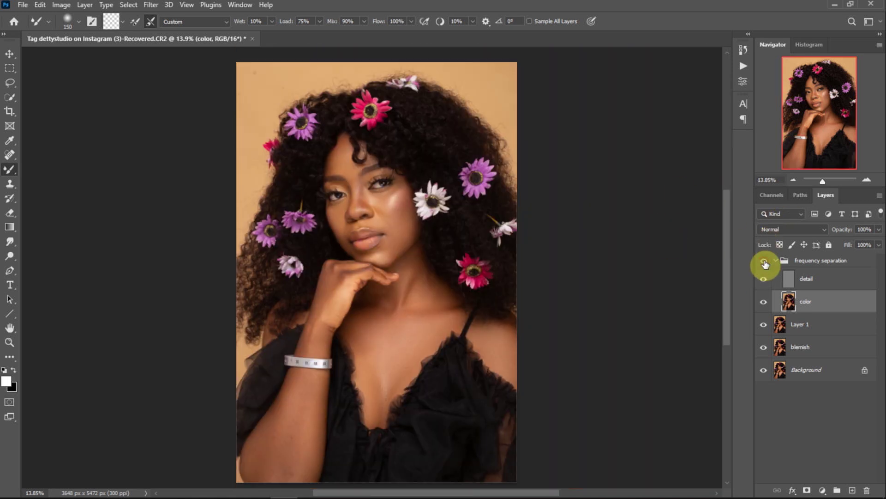
scroll(409, 224, up, 5)
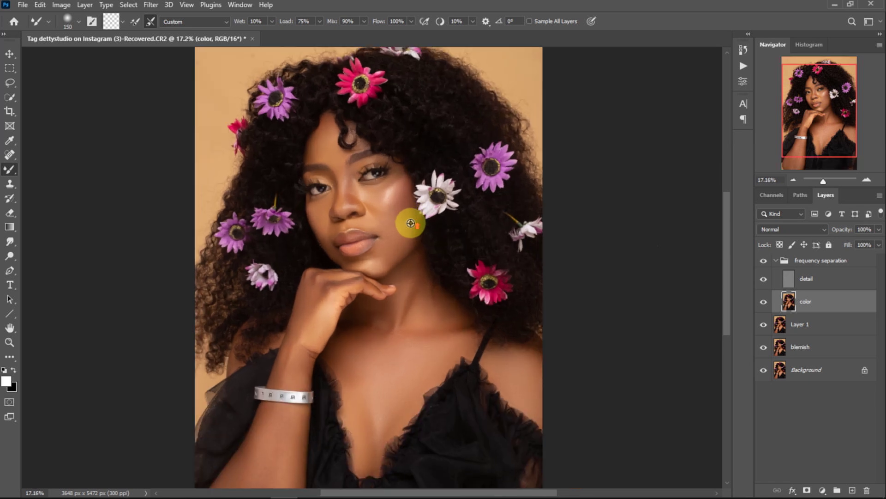
scroll(357, 493, right, 1)
scroll(359, 493, left, 2)
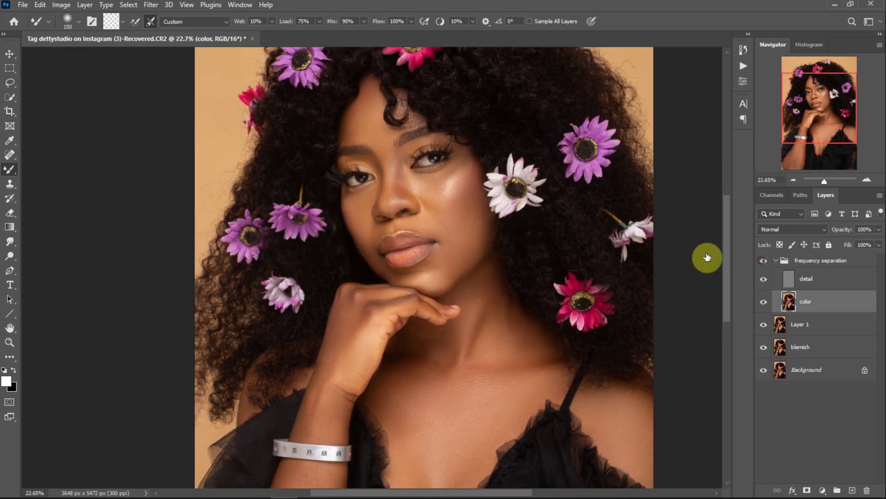
key(bracketright)
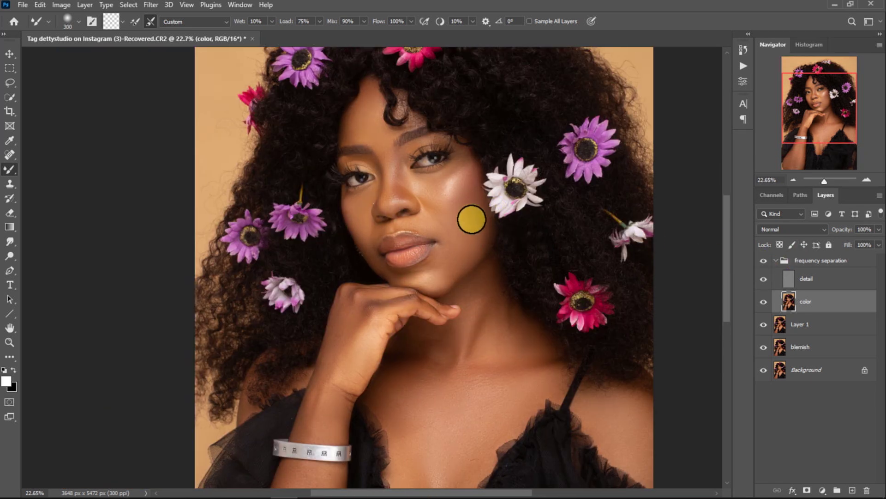
drag(461, 239, 451, 261)
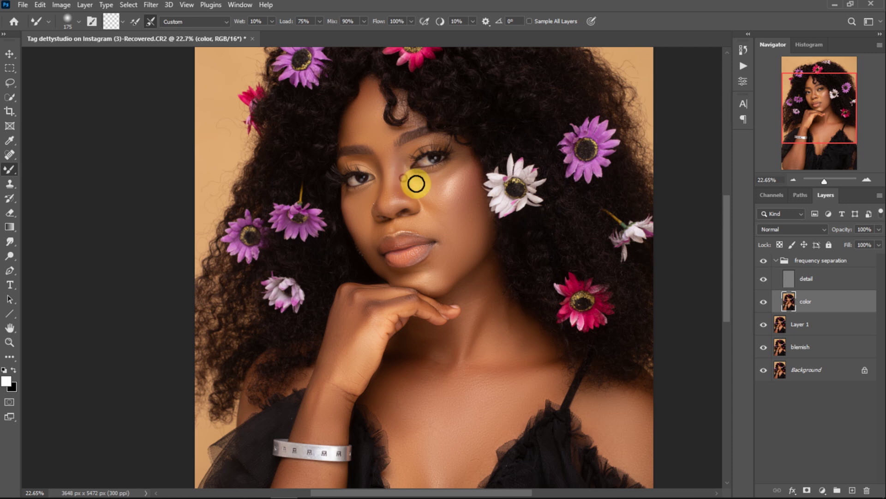
click(390, 166)
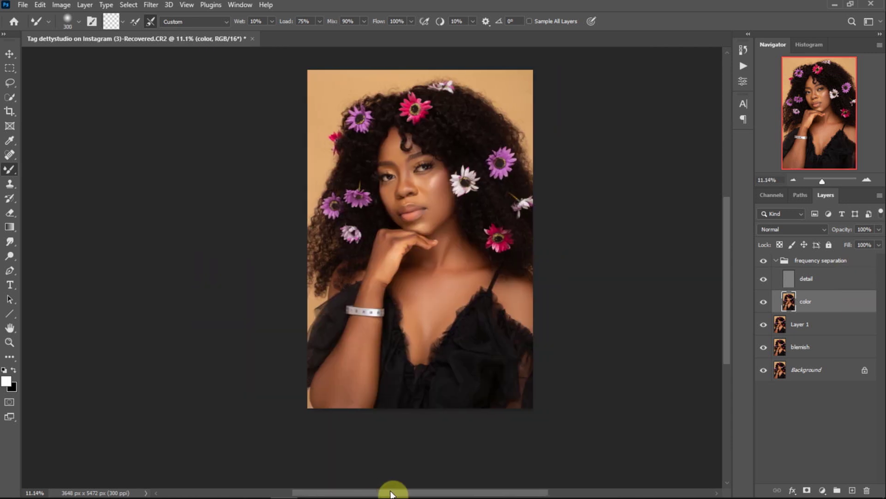
drag(392, 493, 402, 489)
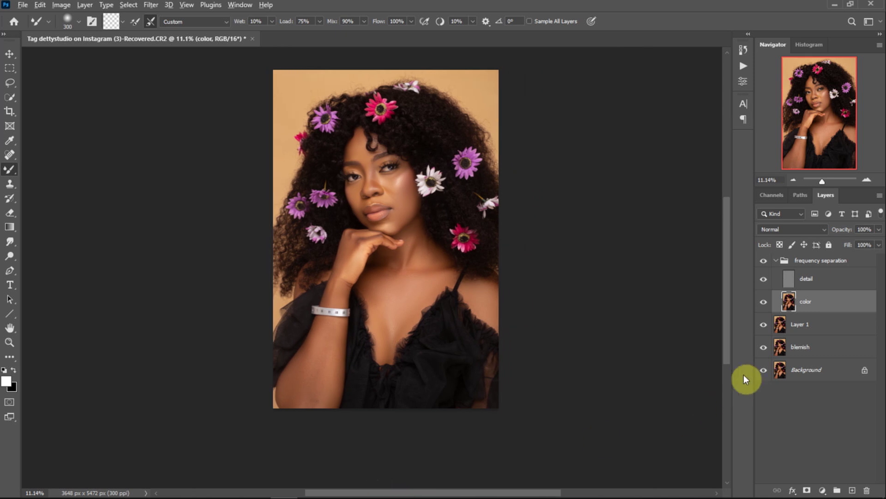